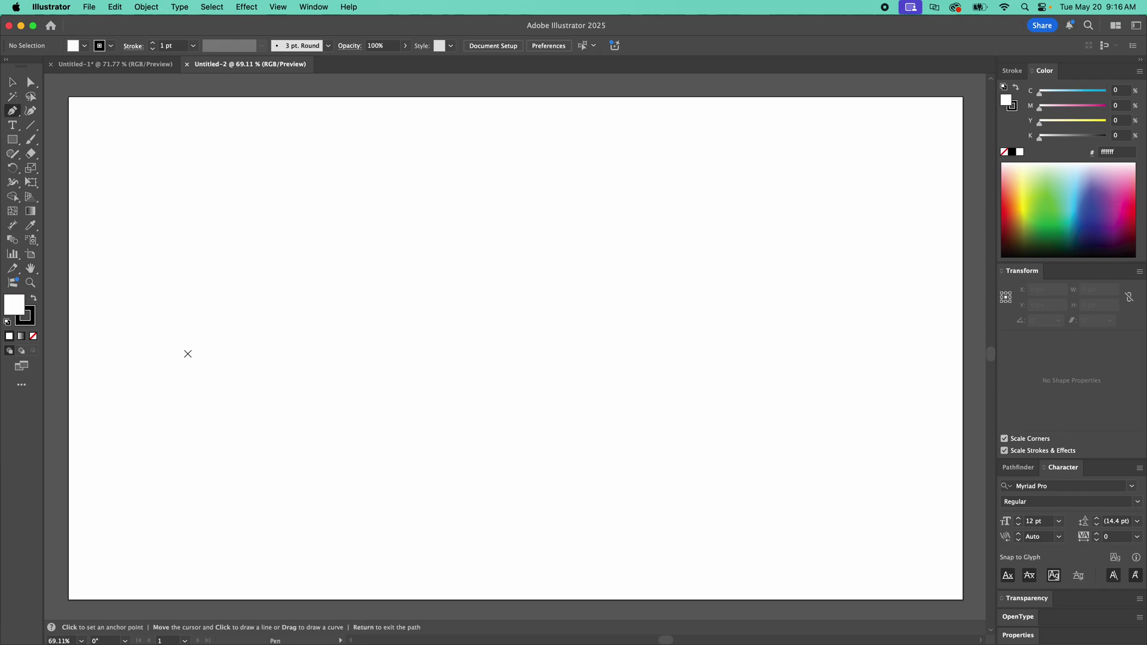
Draw a smooth two-crest wave with curved Pen anchor points across the artboard.
click(175, 348)
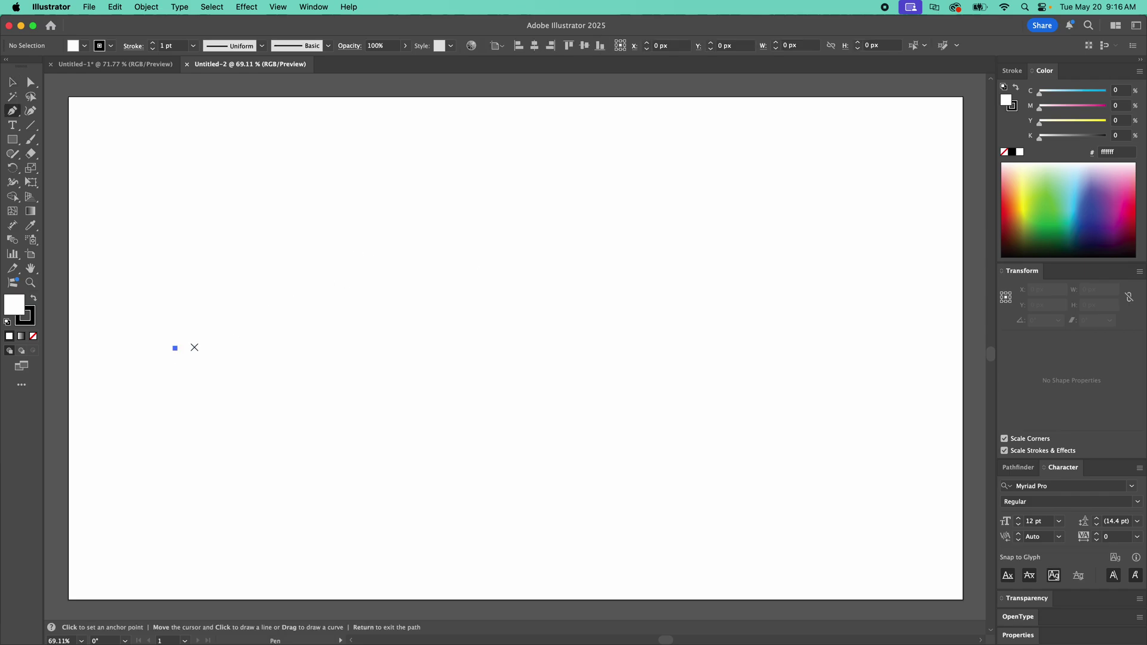
click(345, 352)
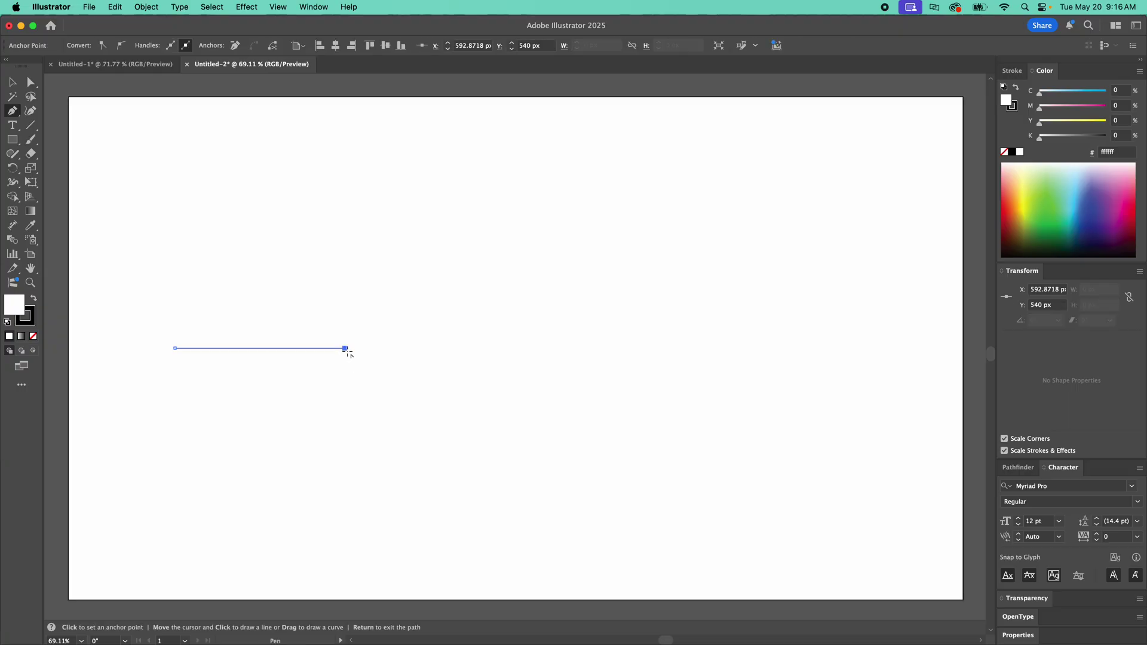
key(cmd+z)
drag(345, 353, 407, 453)
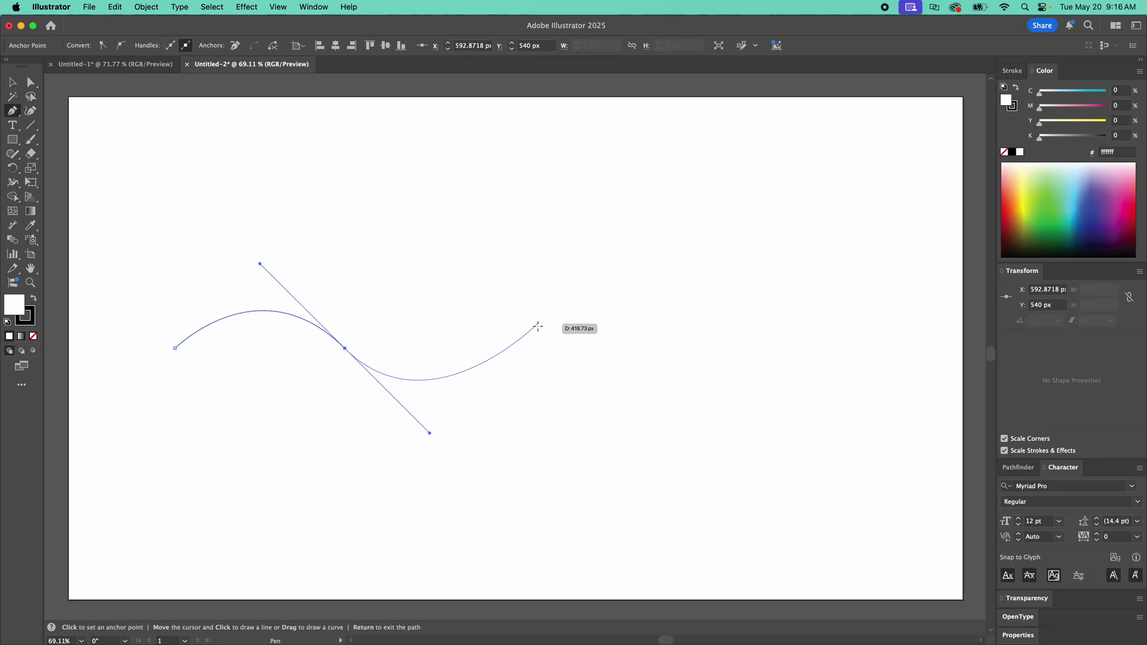
click(523, 349)
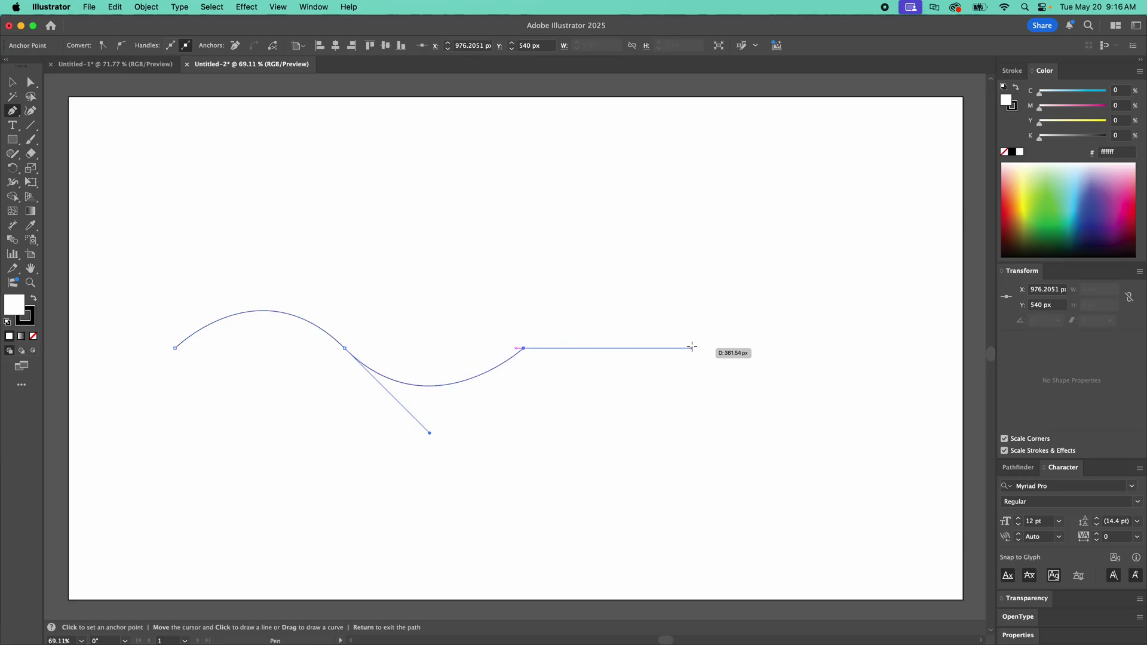
drag(691, 347, 792, 434)
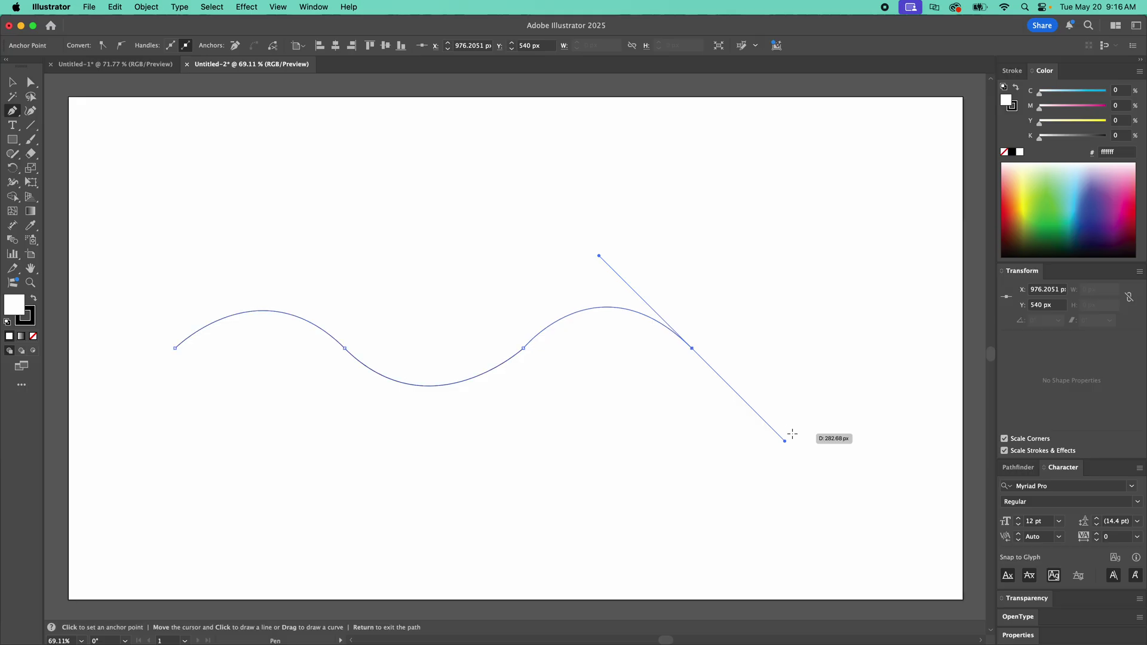
End the open path and move the wave lower toward the artboard's middle.
key(Return)
key(v)
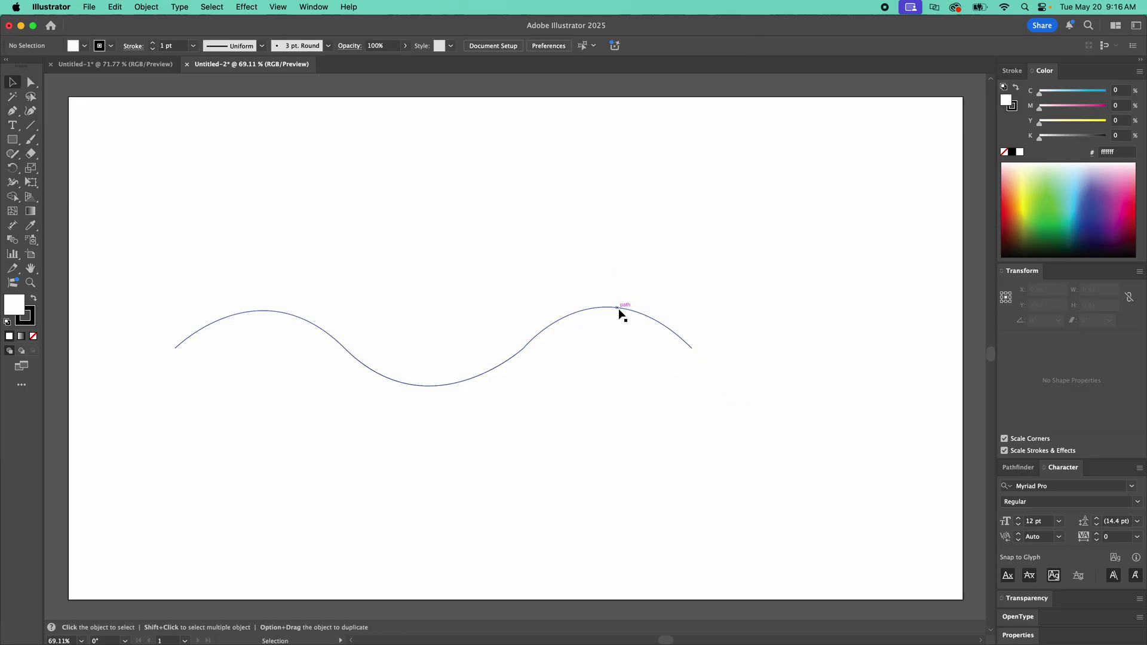
drag(621, 315, 717, 329)
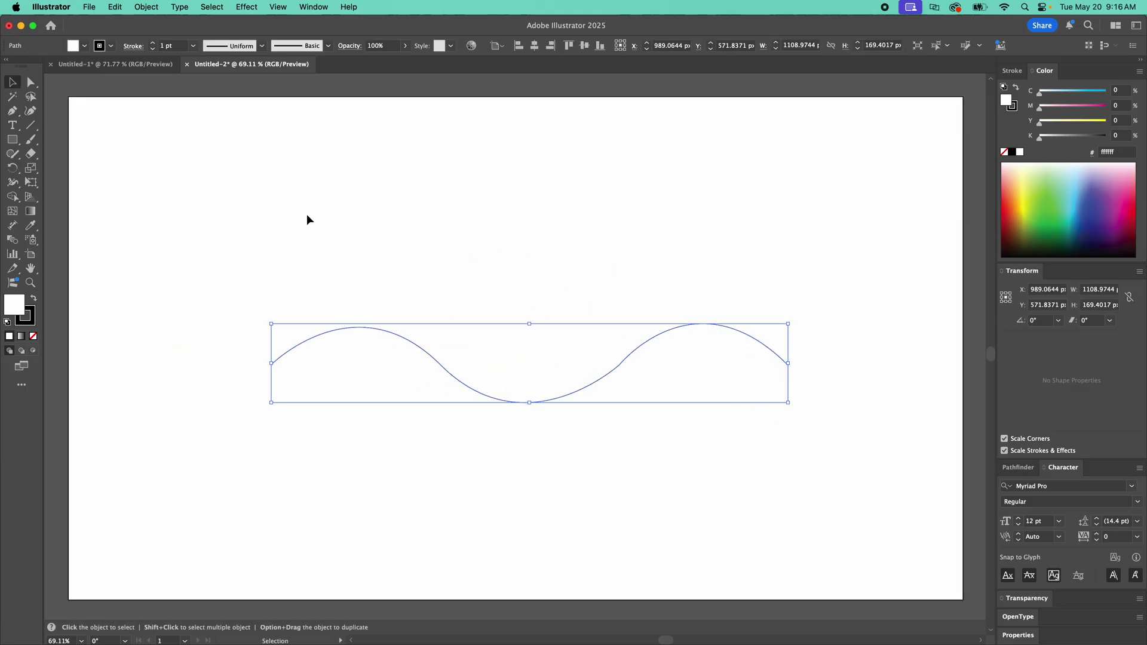
Type 'TYPE ON A PATH LIKE A BOSS' along the wave with the Type on a Path tool.
click(10, 129)
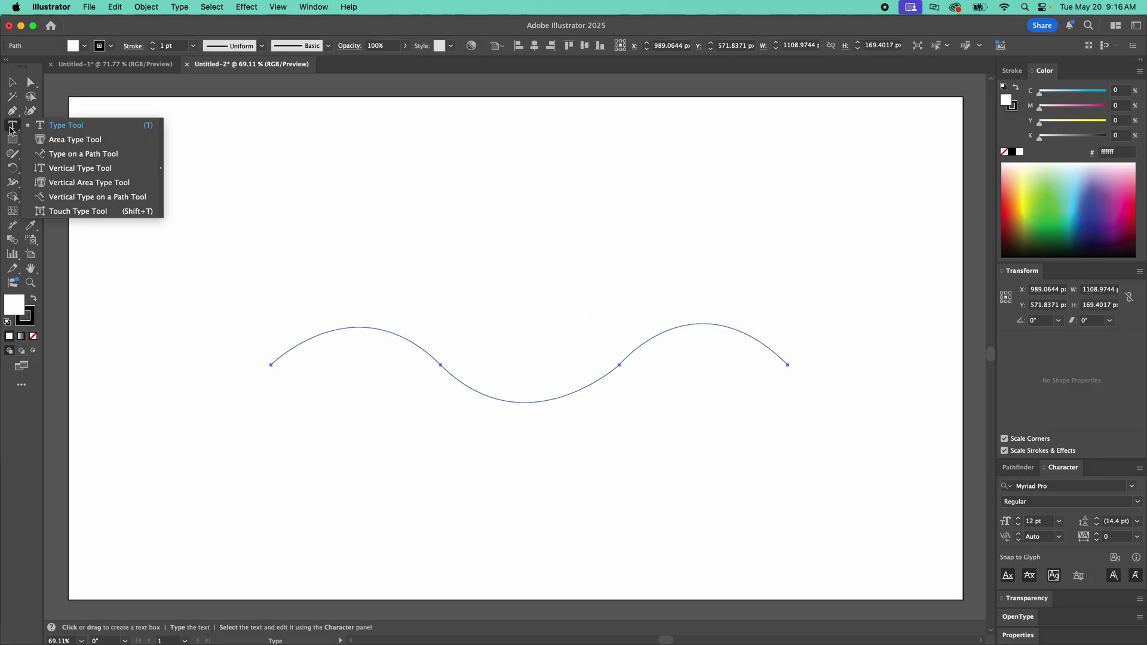
click(93, 157)
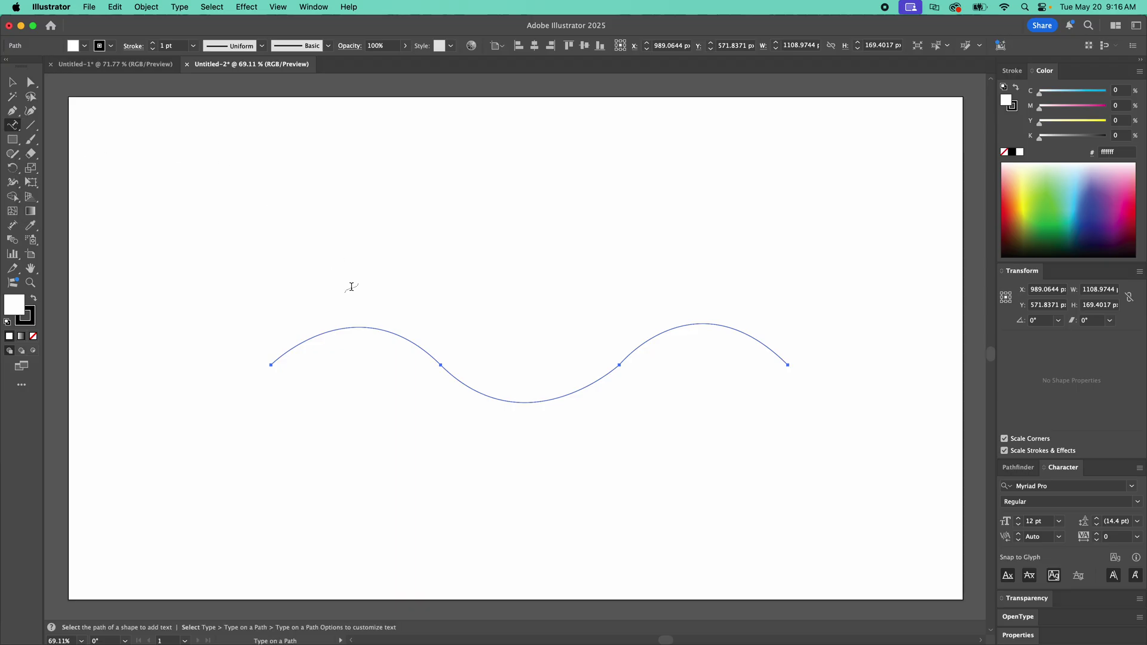
click(335, 329)
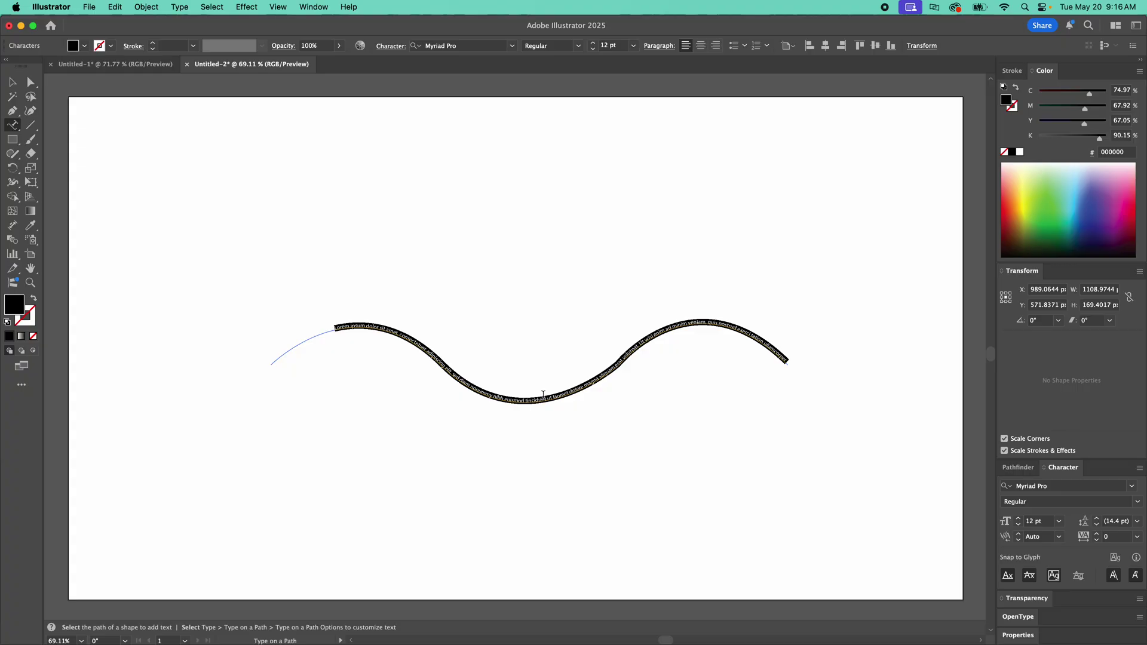
text(TYPE ON A PATH LIKE A BOSS)
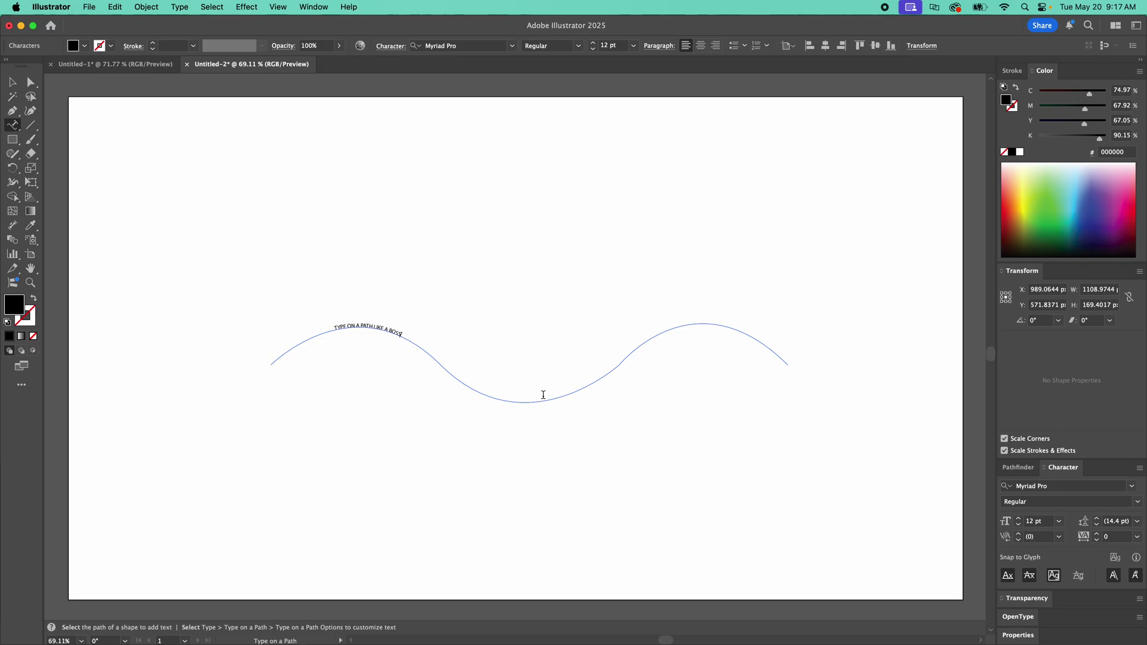
Select all the path text and raise its font size to 50 pt.
key(super+a)
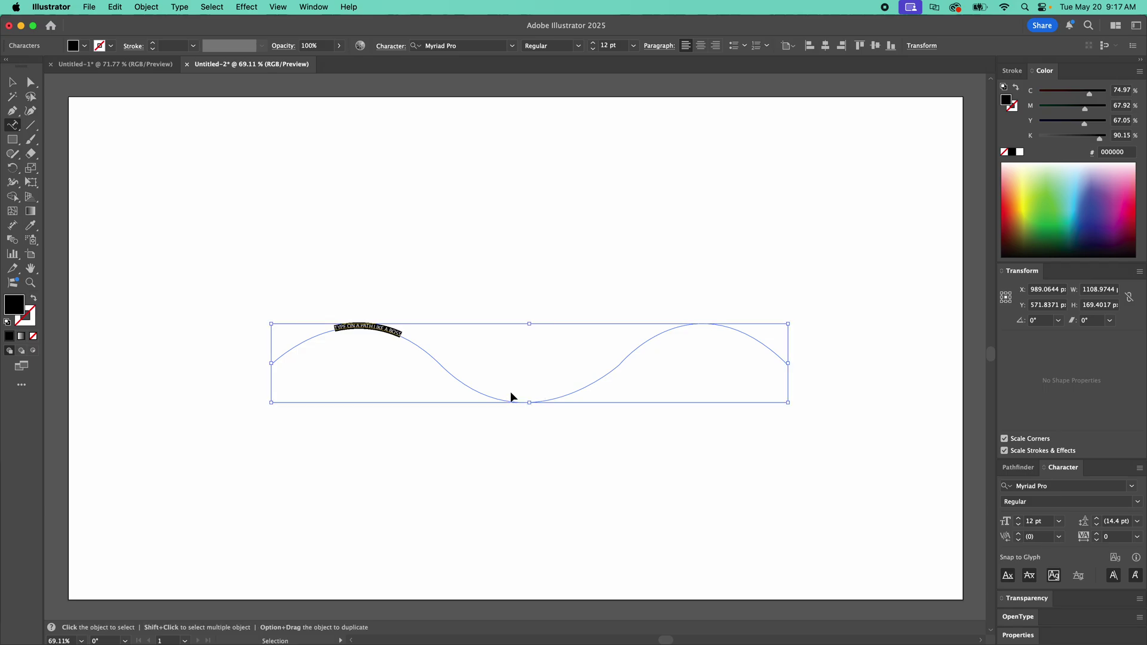
scroll(591, 45, up, 20)
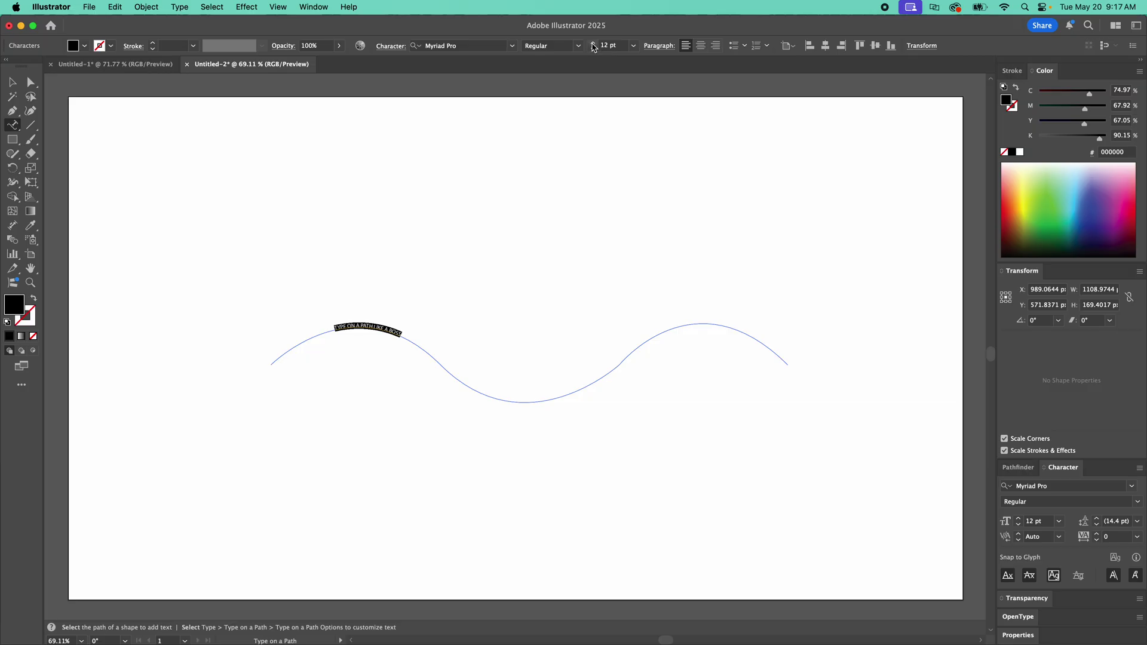
scroll(593, 47, up, 10)
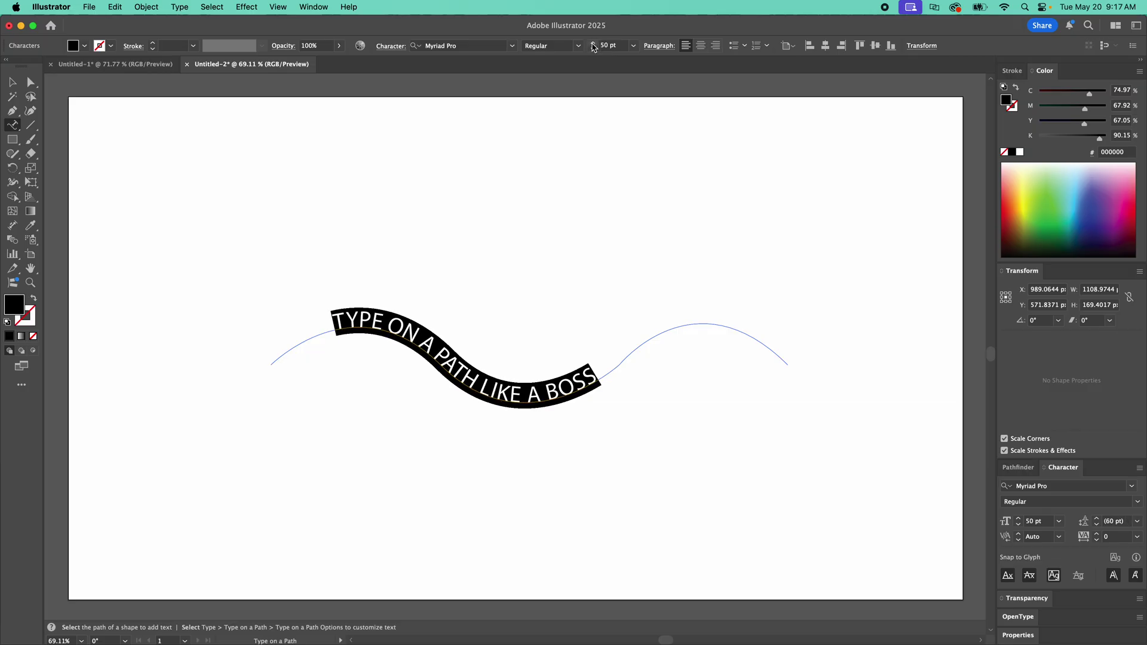
click(15, 84)
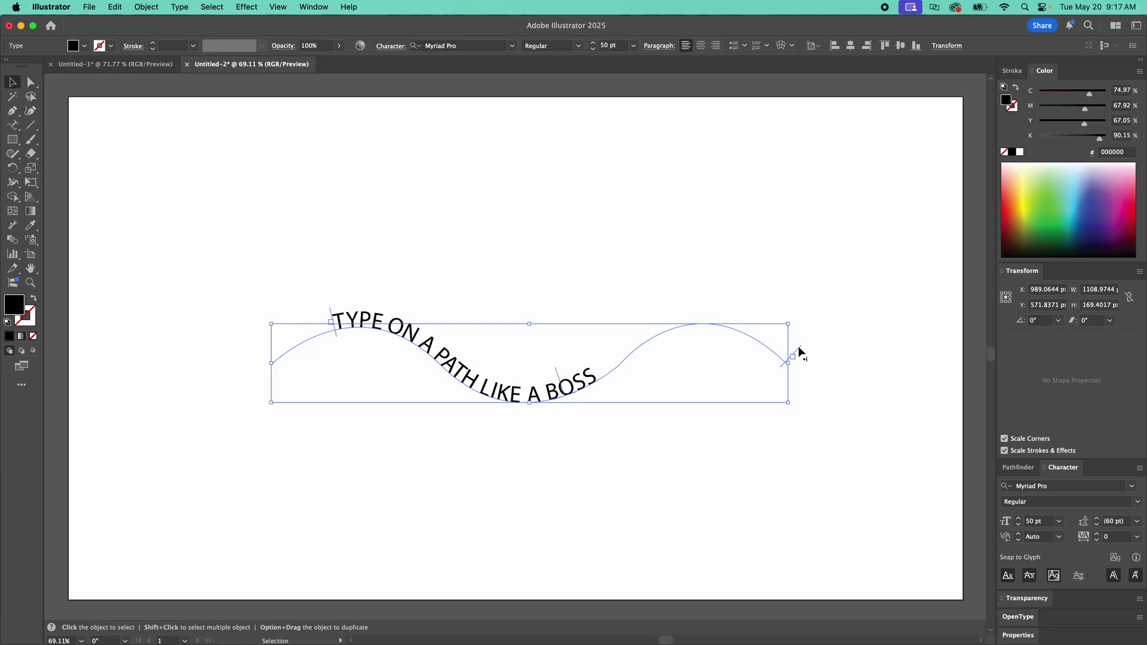
Slide the text's start bracket right along the curve onto the downslope.
drag(333, 314, 546, 362)
click(337, 281)
key(z)
key(v)
click(414, 337)
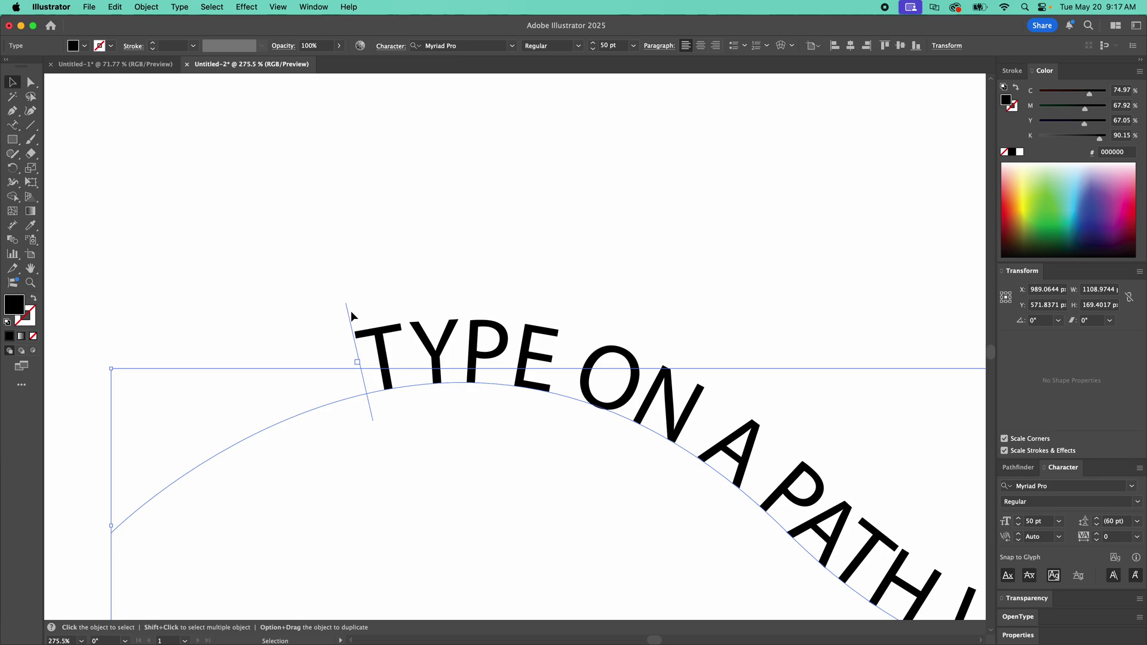
drag(348, 315, 413, 372)
key(super+minus)
key(super+minus)
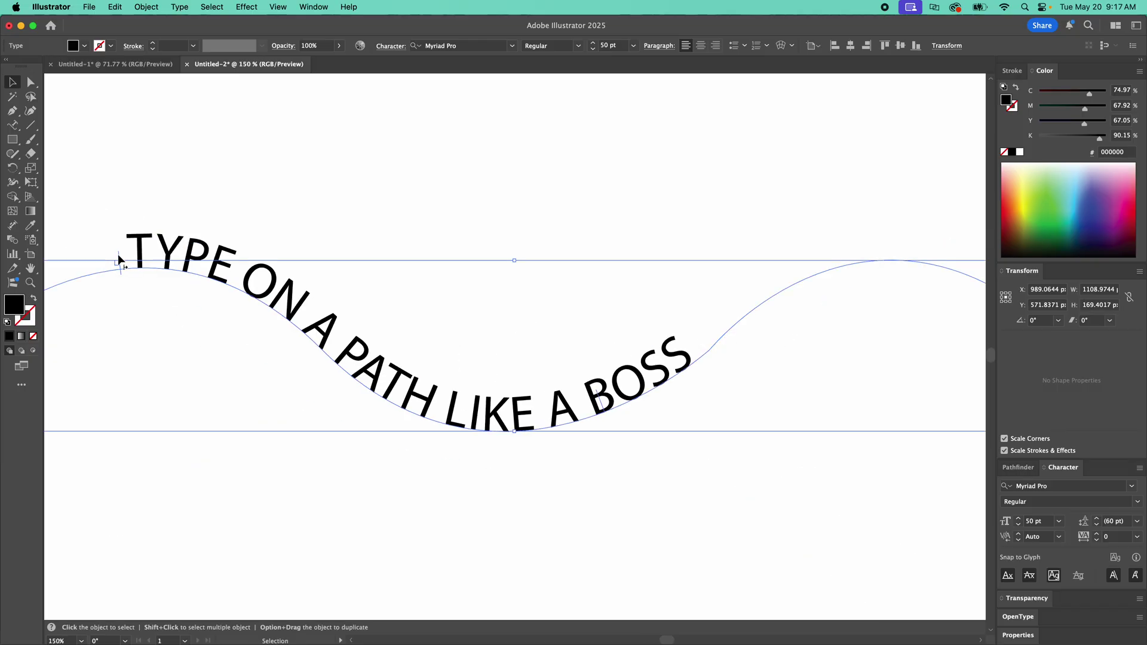
drag(123, 260, 403, 289)
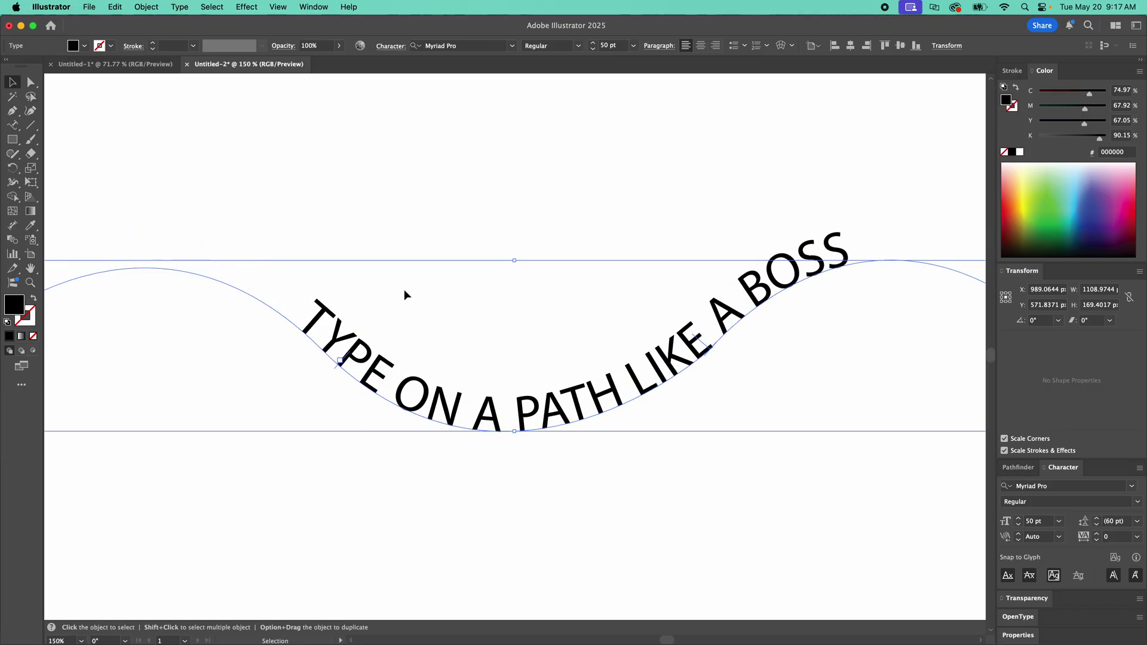
key(super+minus)
key(super+minus)
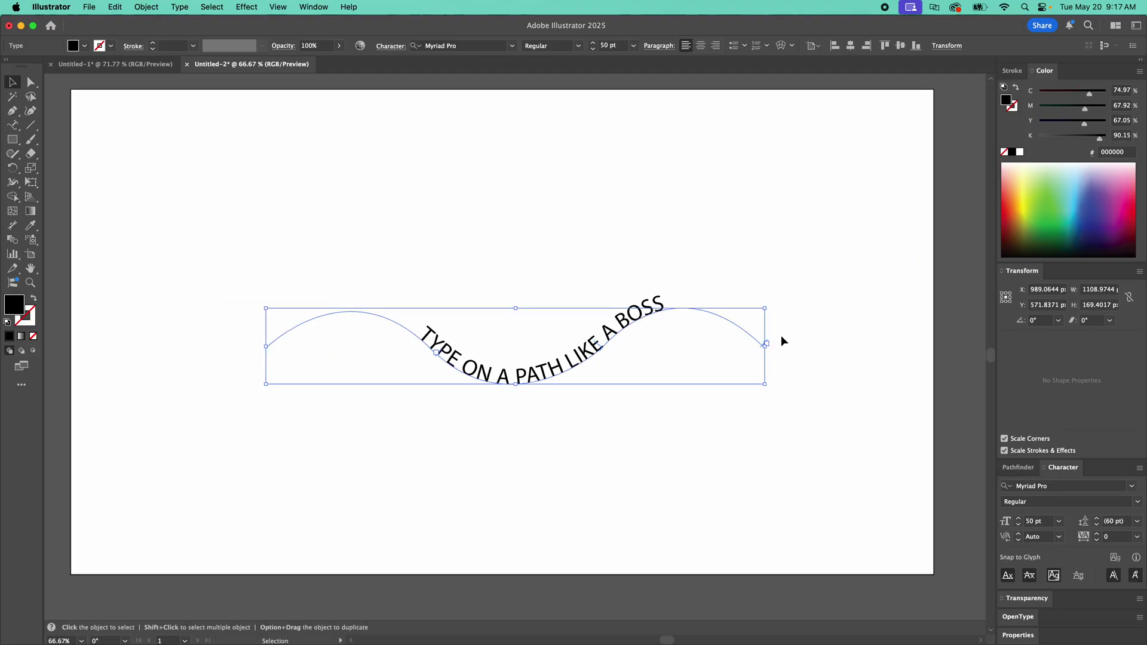
Drag the end bracket along the curve so the phrase rises toward the right crest.
key(z)
drag(761, 341, 920, 404)
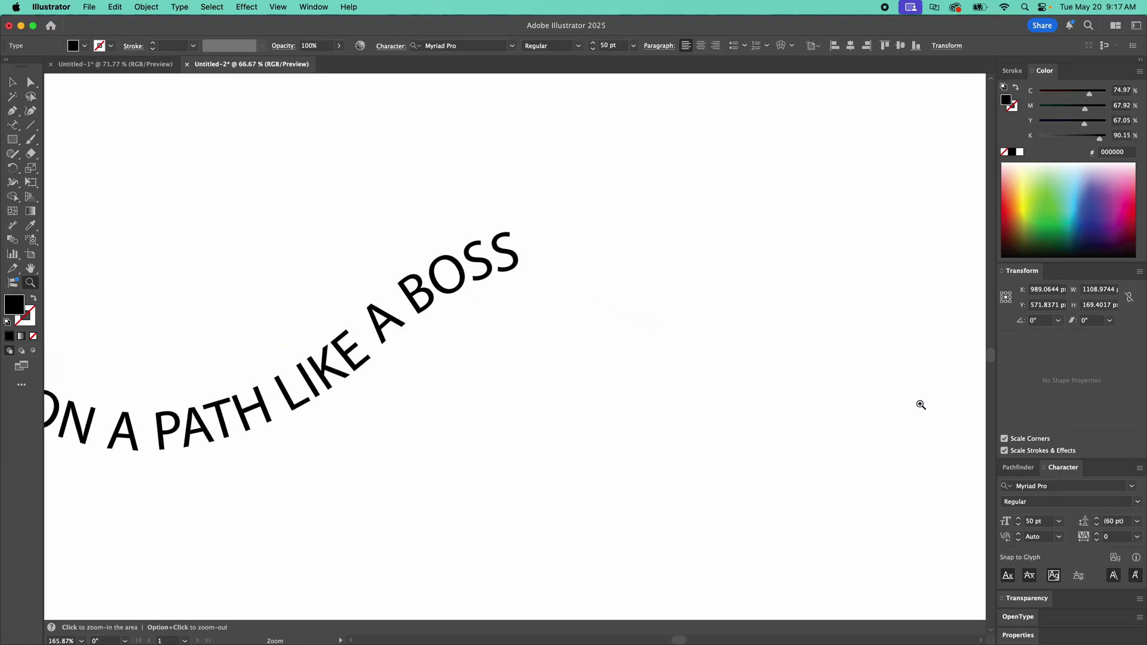
key(v)
drag(773, 342, 170, 303)
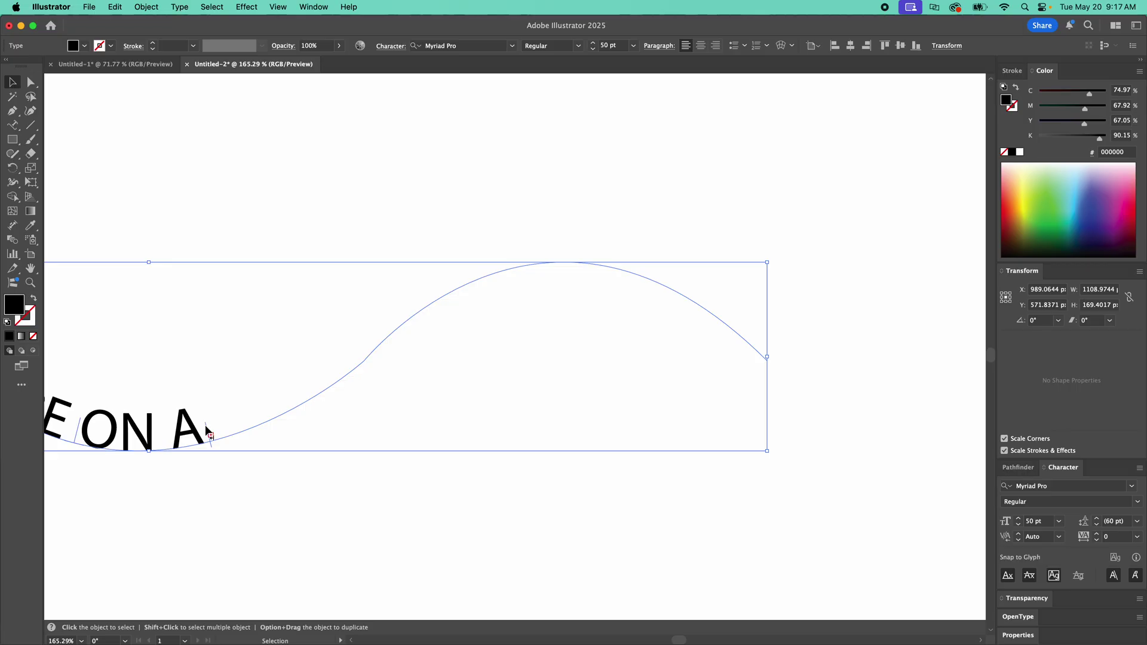
drag(209, 434, 666, 305)
click(438, 339)
scroll(438, 339, left, 2)
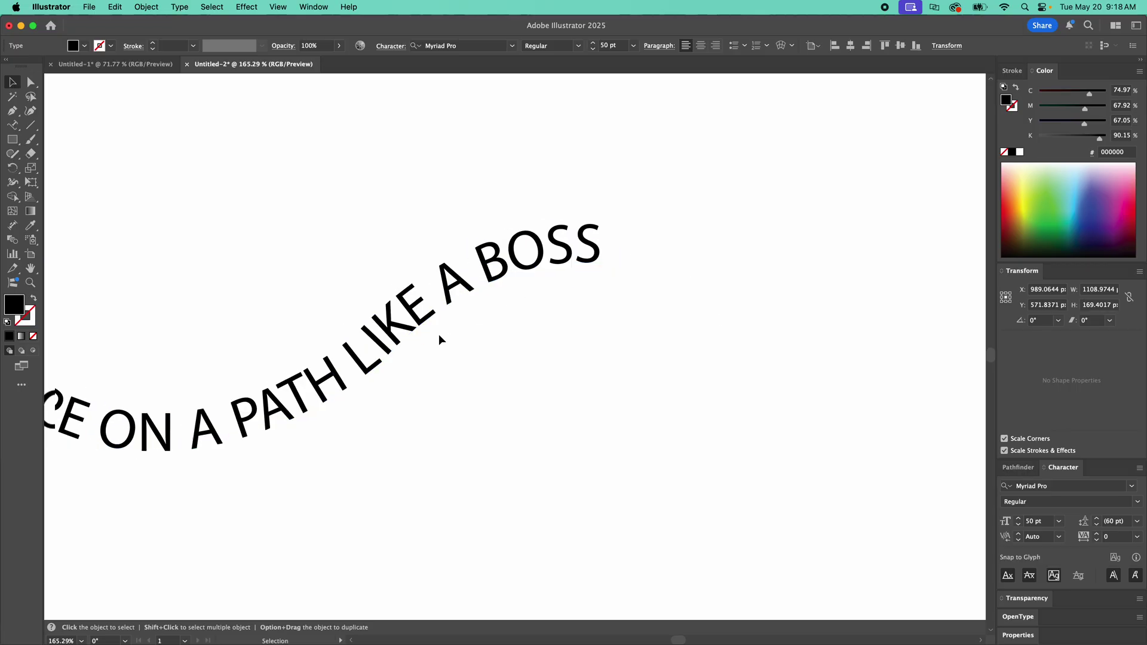
scroll(439, 335, left, 5)
key(super+minus)
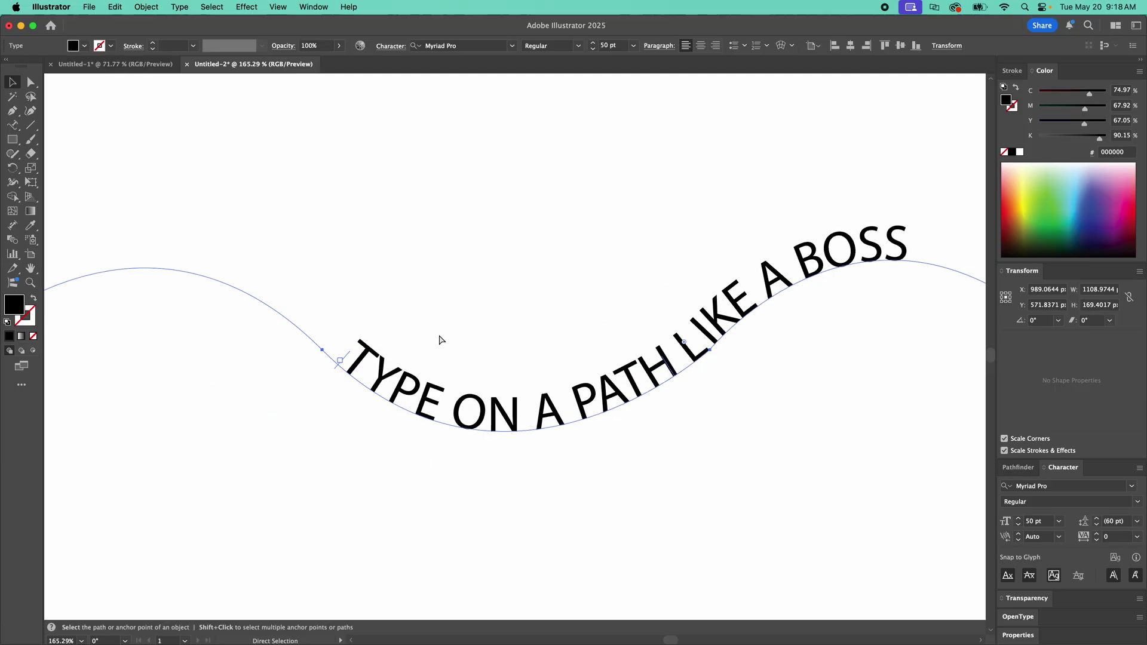
Flip the path text to the wave's underside, then undo the flip.
scroll(695, 402, up, 8)
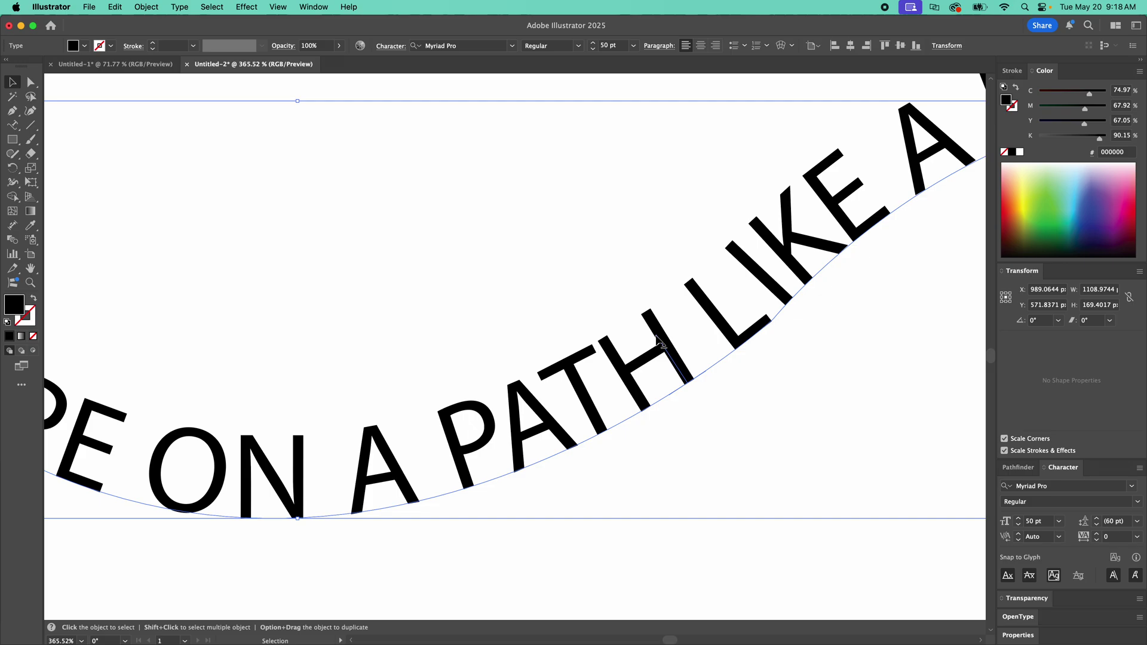
drag(659, 342, 742, 457)
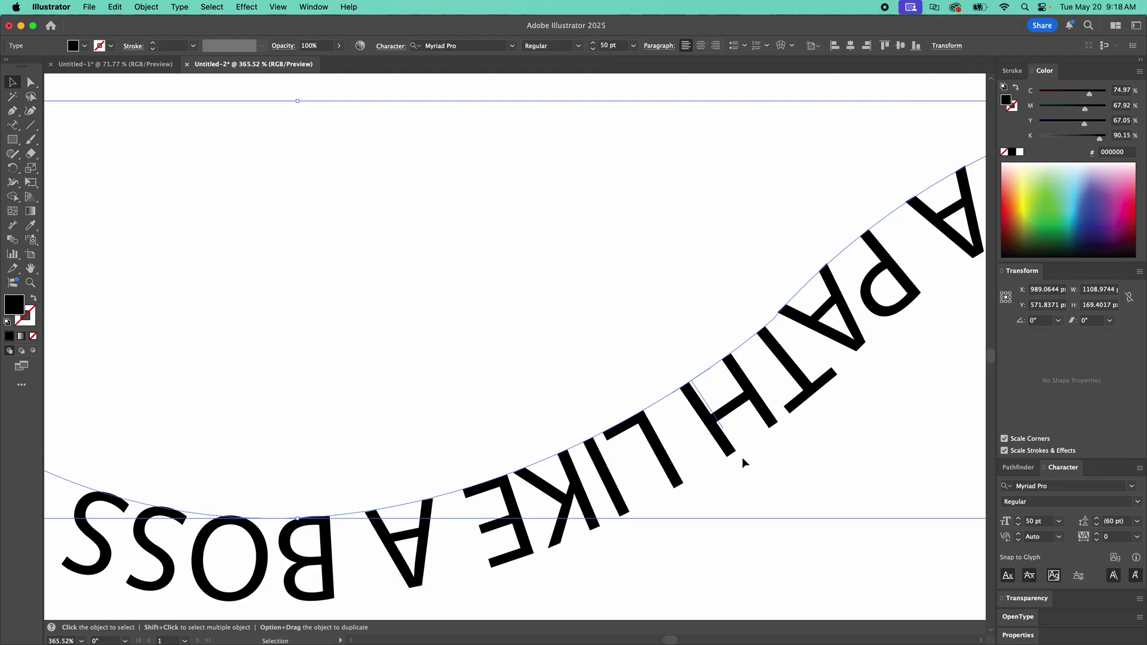
key(super+0)
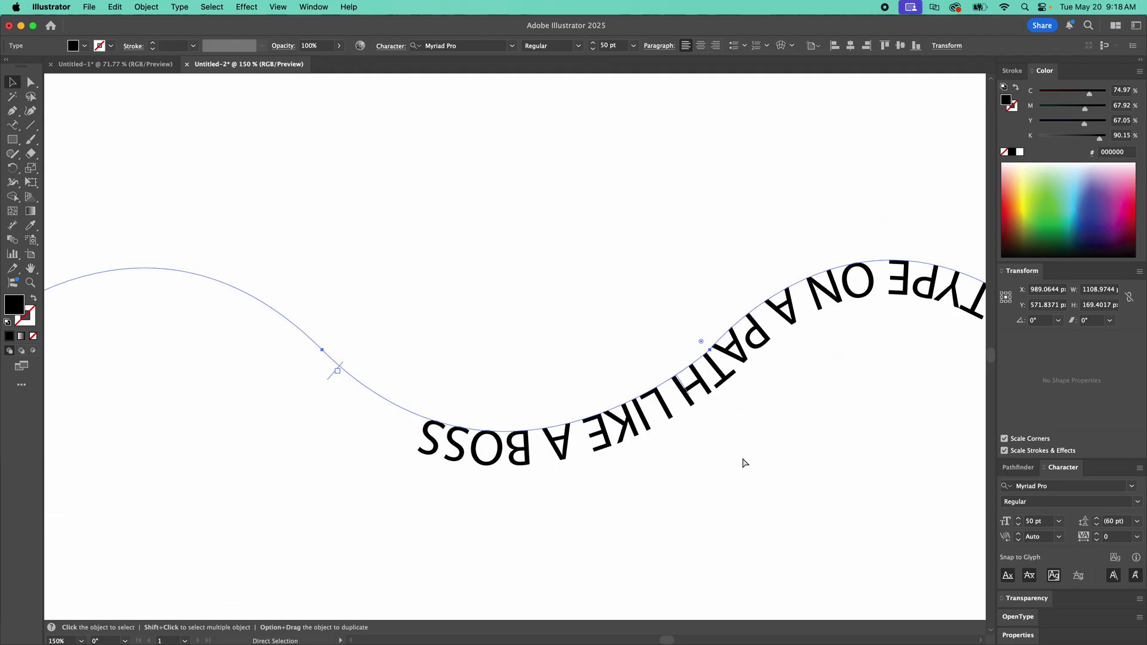
key(super+z)
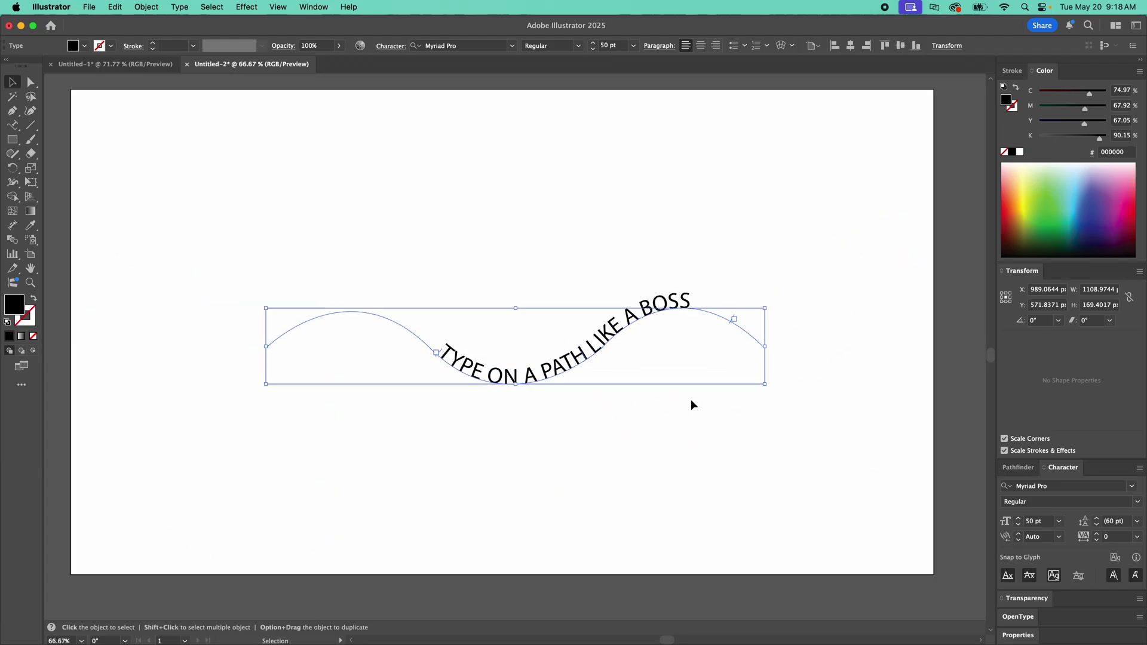
Retry flipping the text below the wave at closer zoom, then undo and deselect it.
click(656, 364)
scroll(703, 366, up, 5)
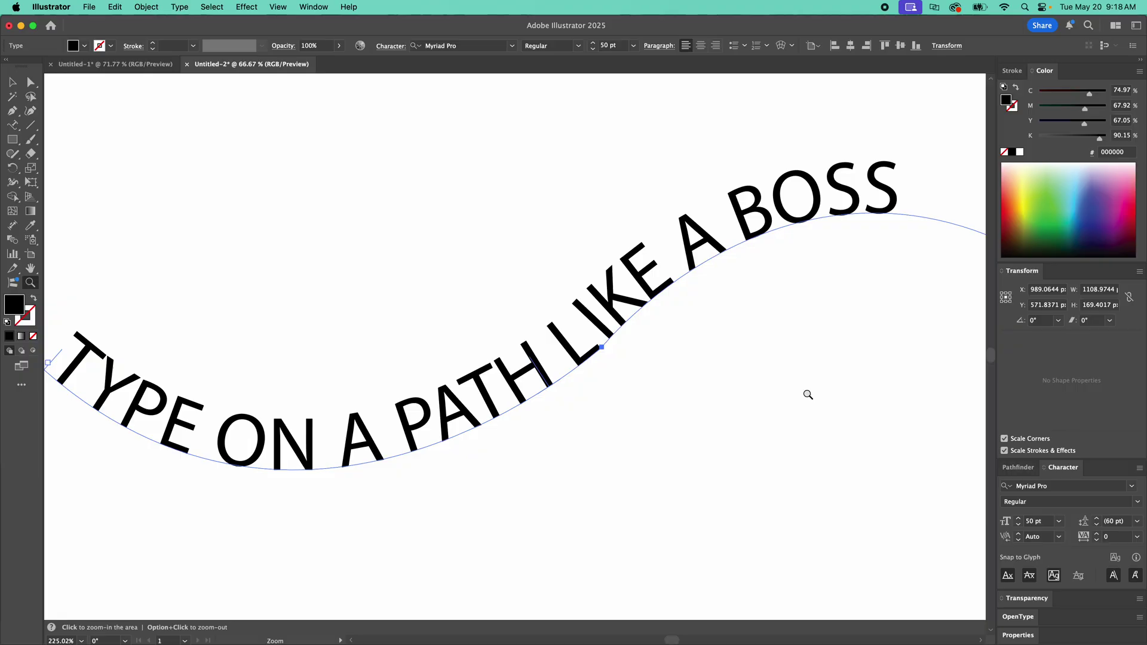
click(523, 367)
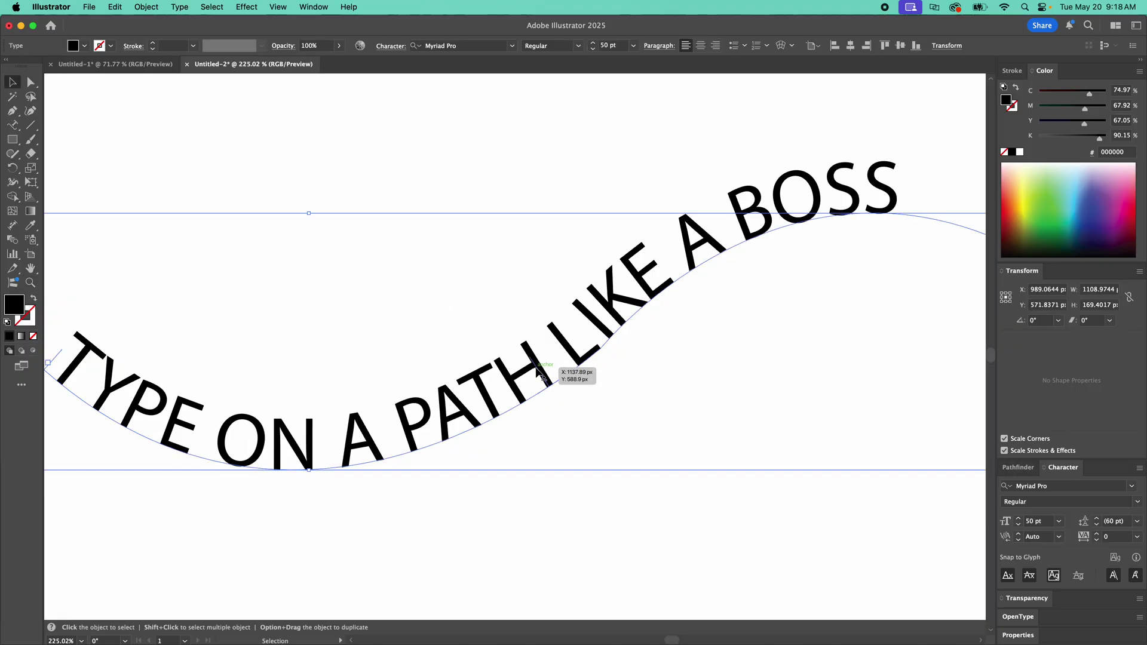
key(z)
drag(556, 373, 666, 397)
key(v)
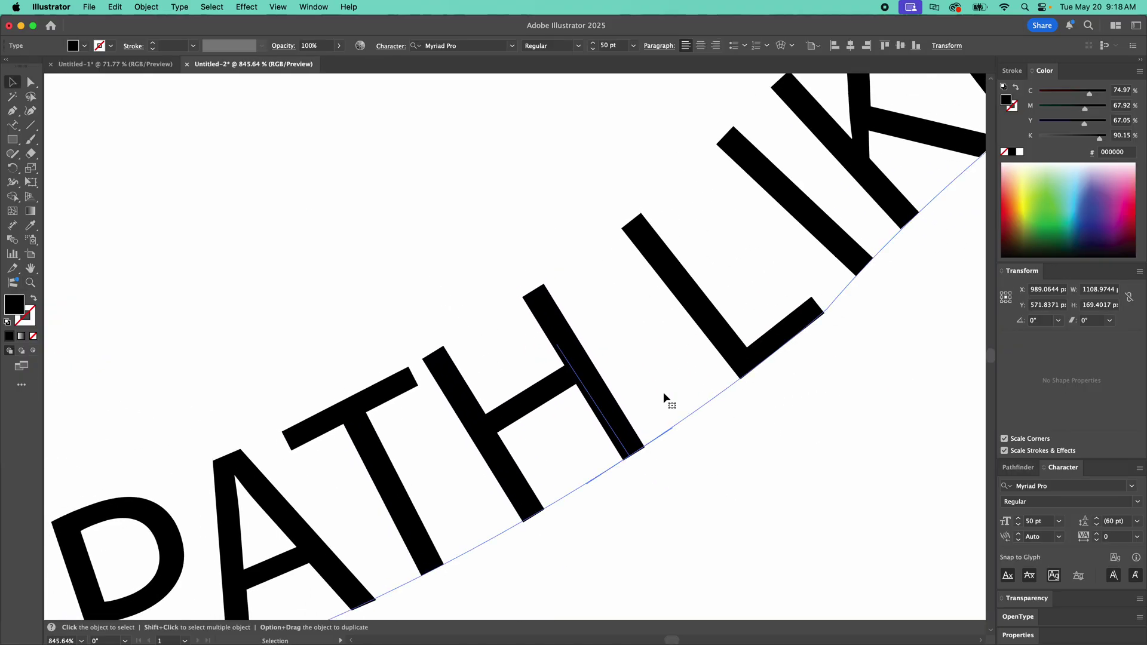
drag(558, 348, 709, 494)
key(super+1)
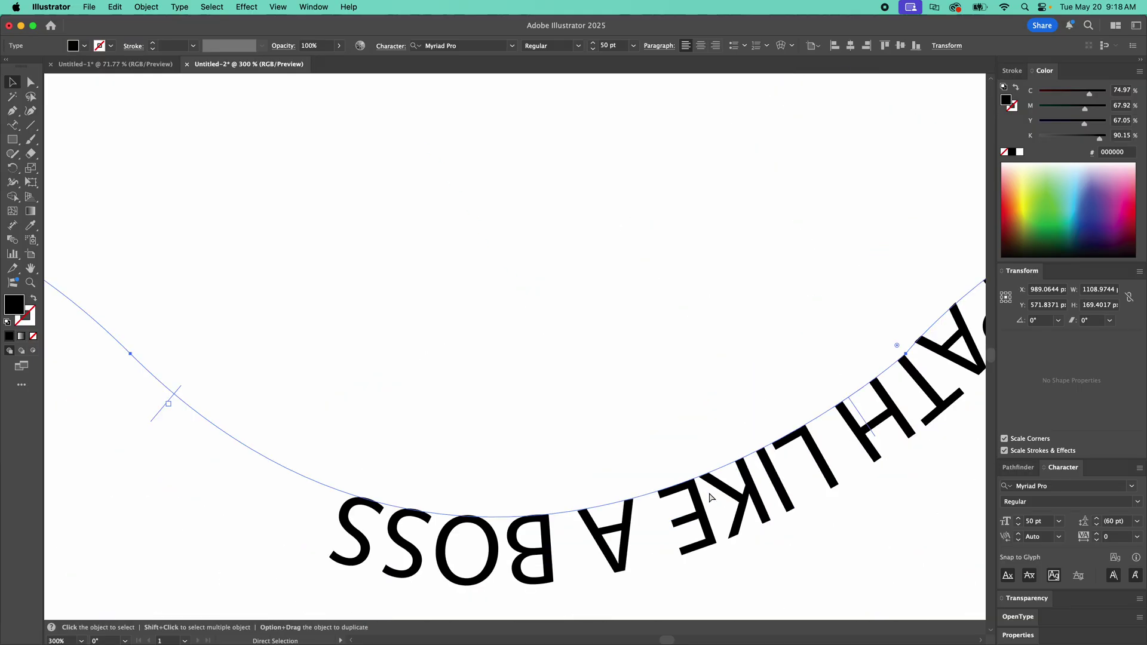
key(super+z)
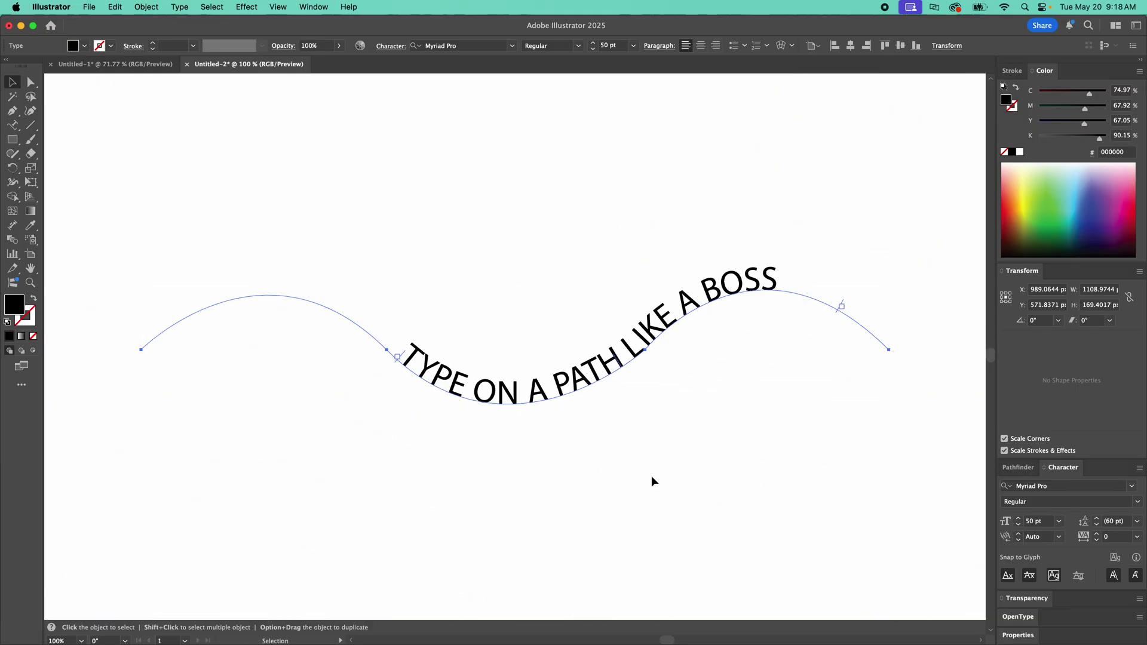
click(574, 225)
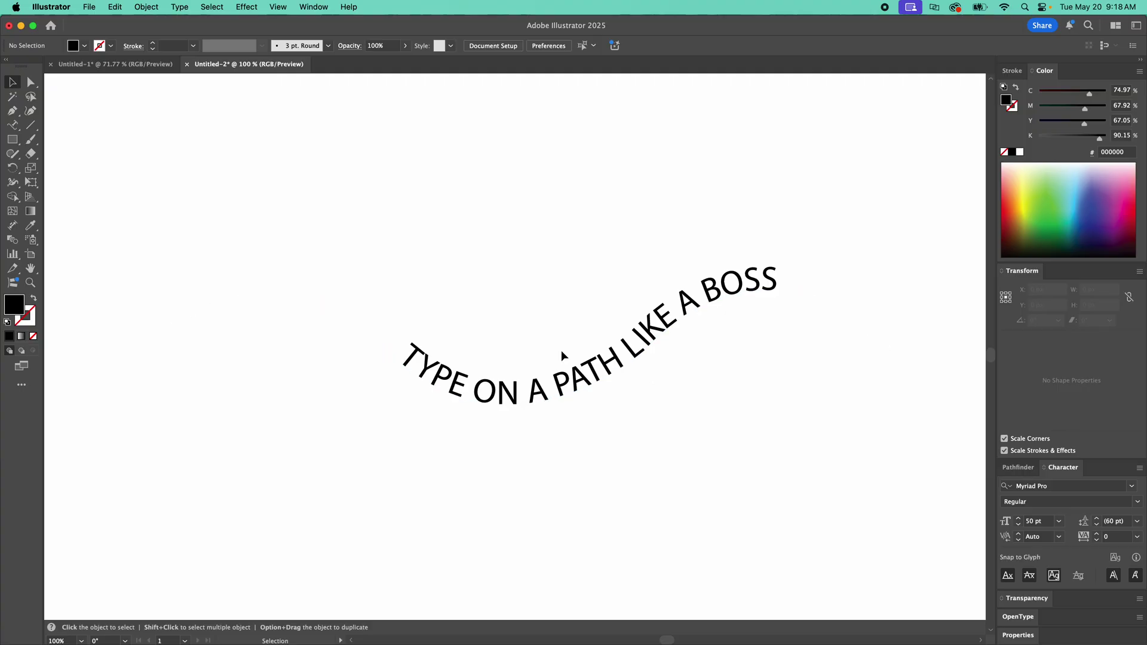
key(super+minus)
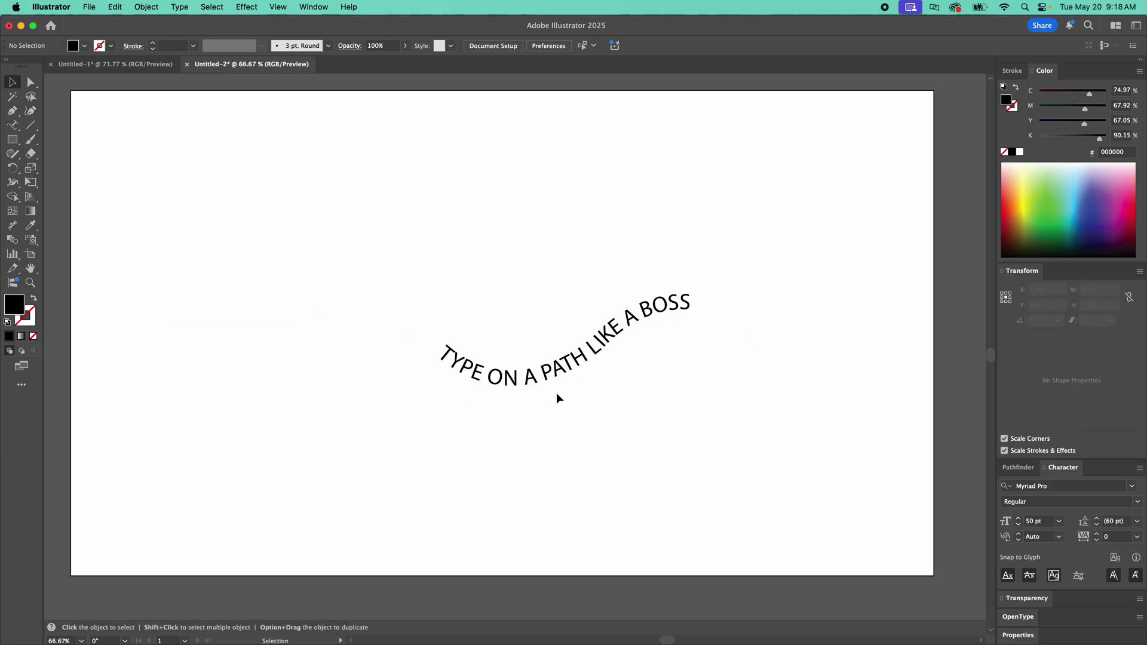
Select the path text and browse the Type menu's commands.
click(550, 374)
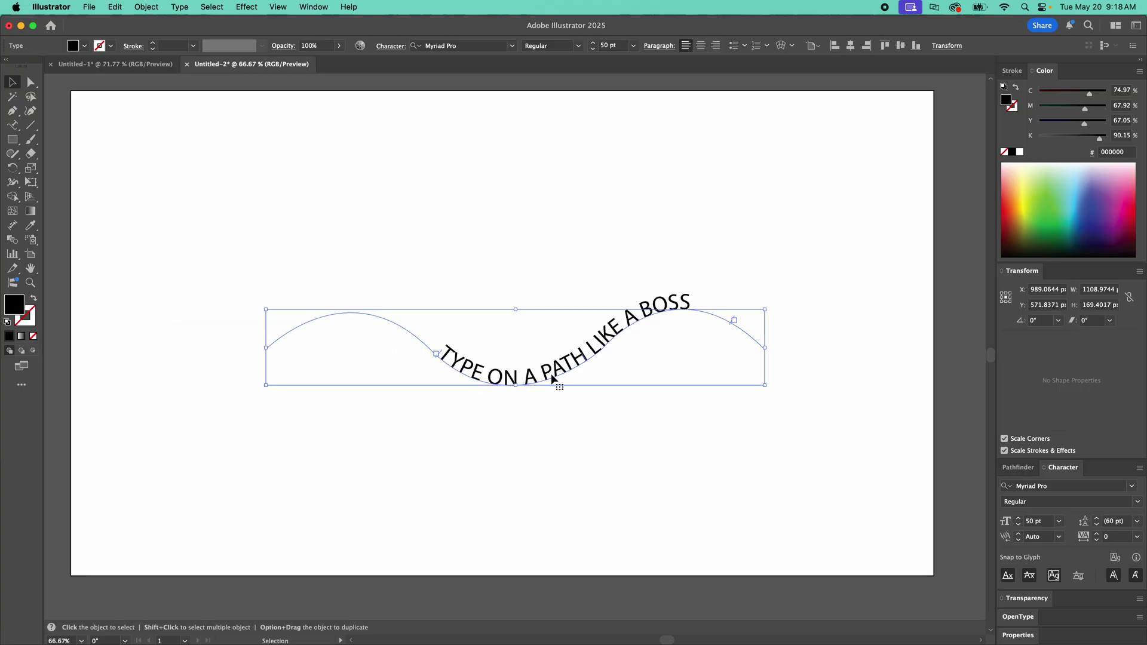
click(178, 7)
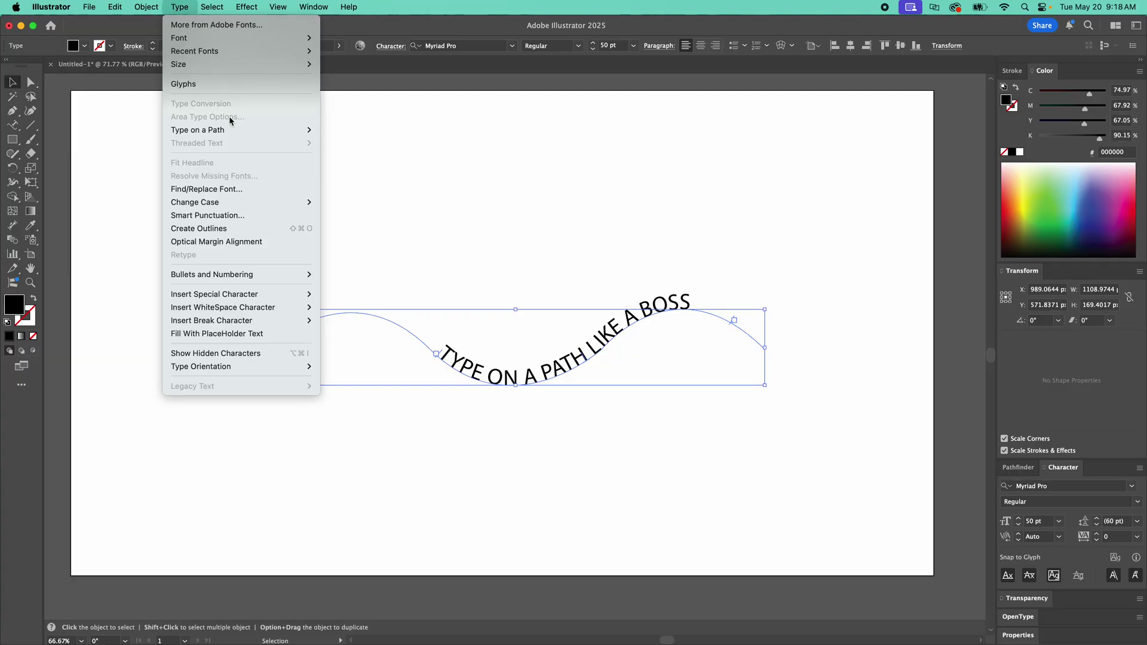
click(687, 141)
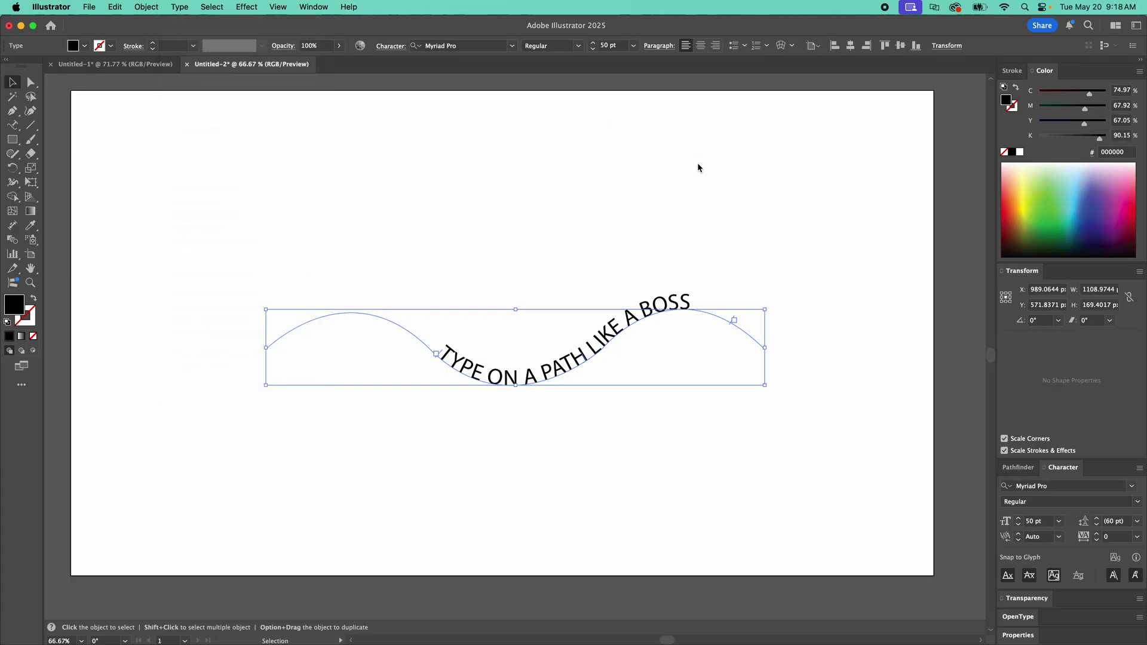
click(394, 239)
click(180, 7)
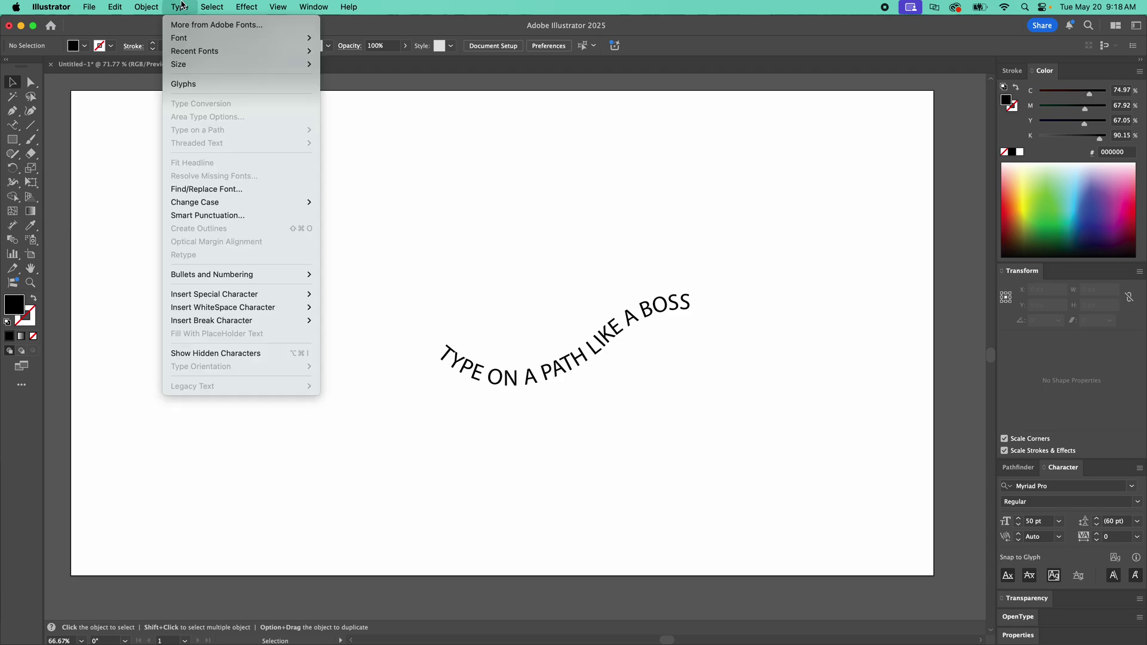
click(470, 208)
click(570, 366)
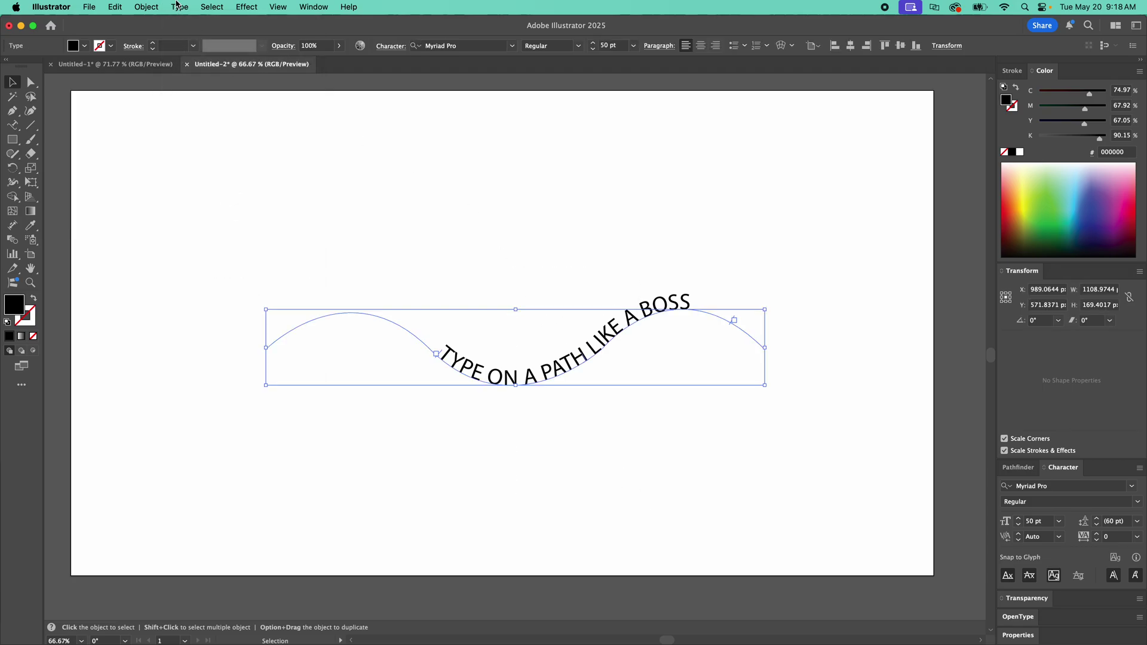
Apply the Skew path effect to the text, then undo it back to Rainbow.
click(178, 7)
mouse_move(198, 130)
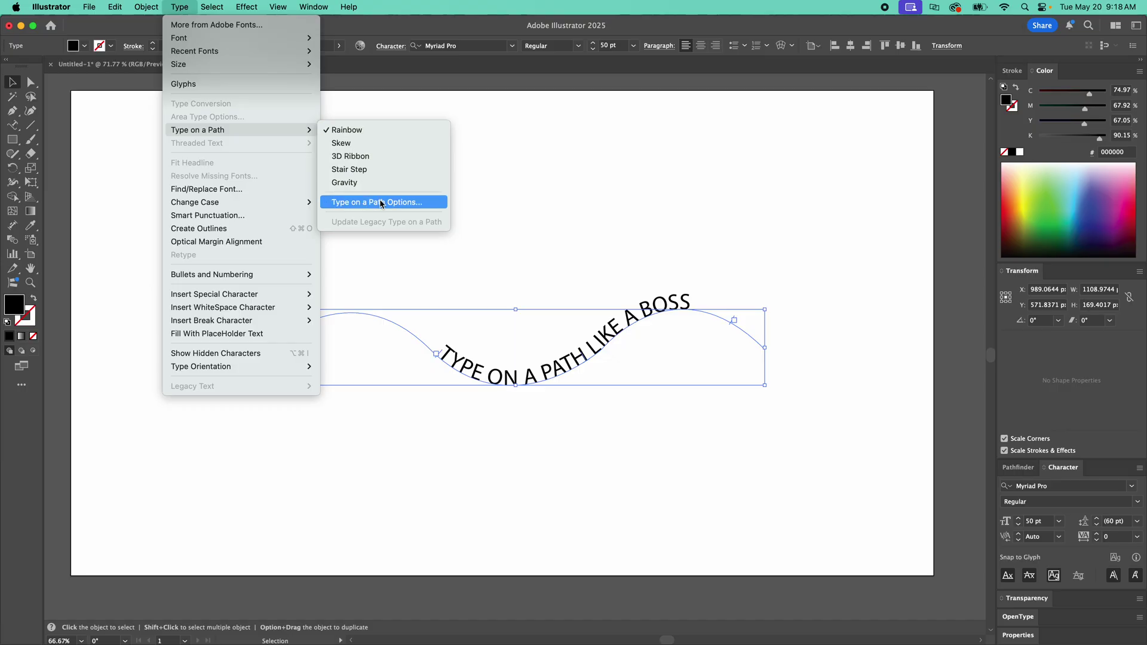
click(345, 144)
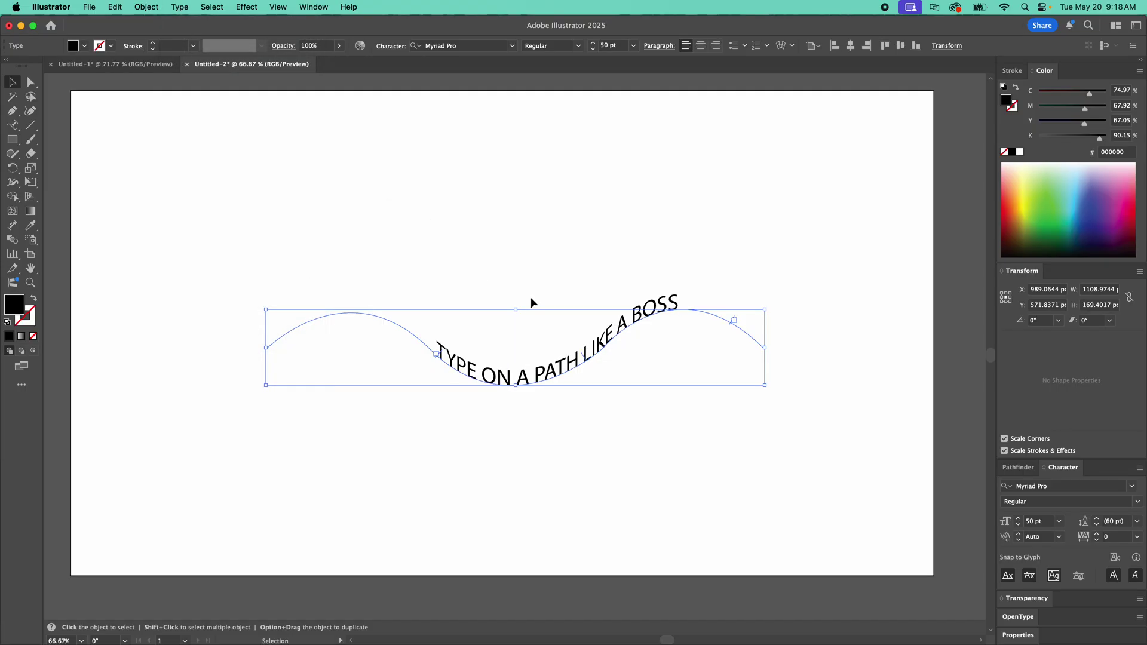
key(super+z)
Open the Type on a Path Options dialog for the wave text.
click(153, 6)
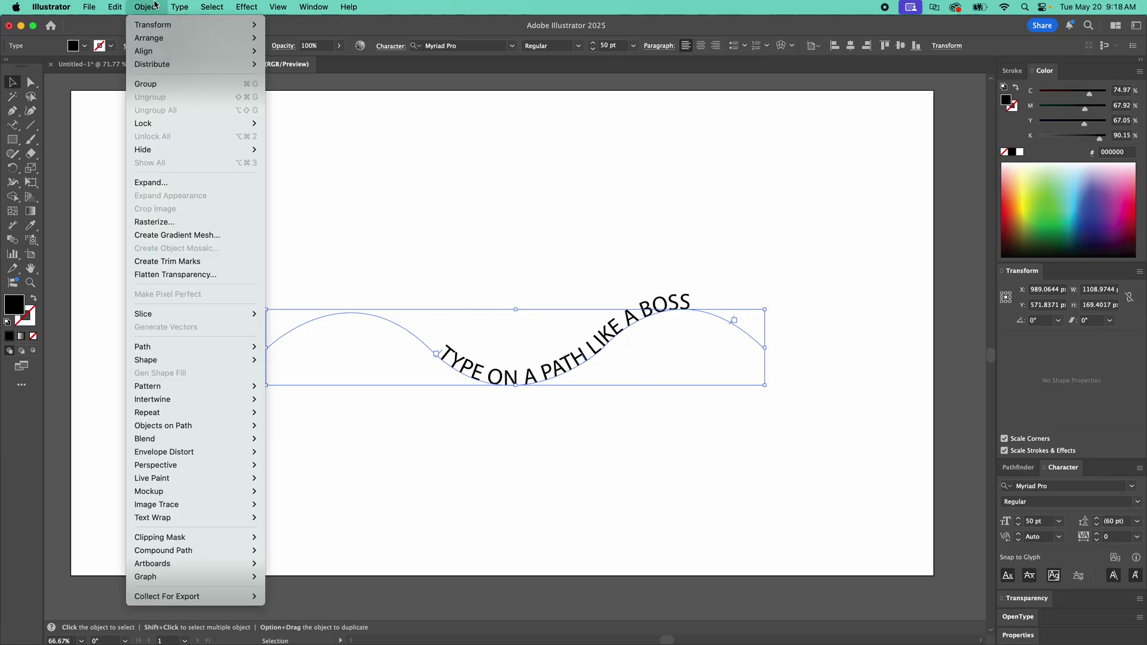
mouse_move(181, 8)
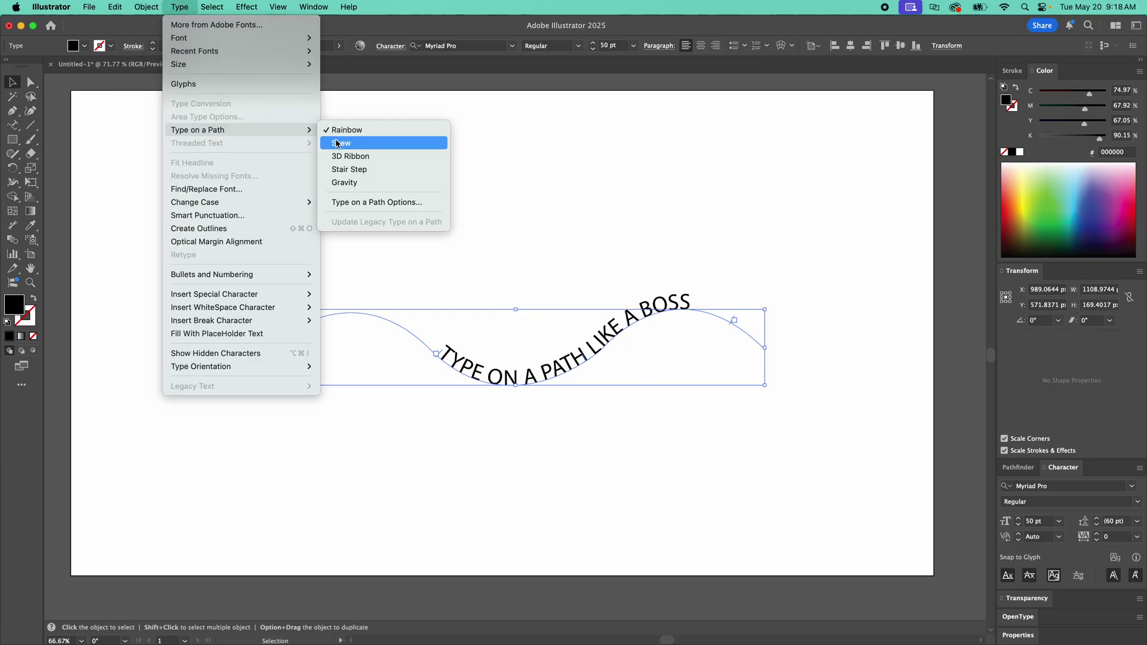
click(426, 207)
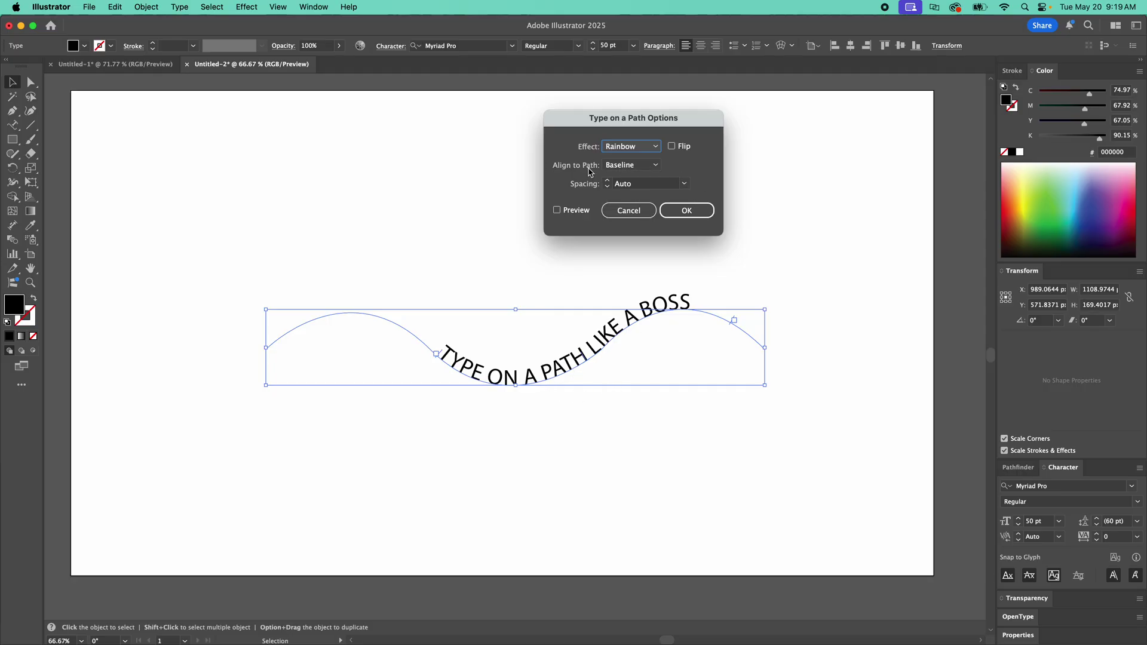
Preview Center, Descender and Ascender Align to Path settings, then cancel to keep Baseline.
click(638, 165)
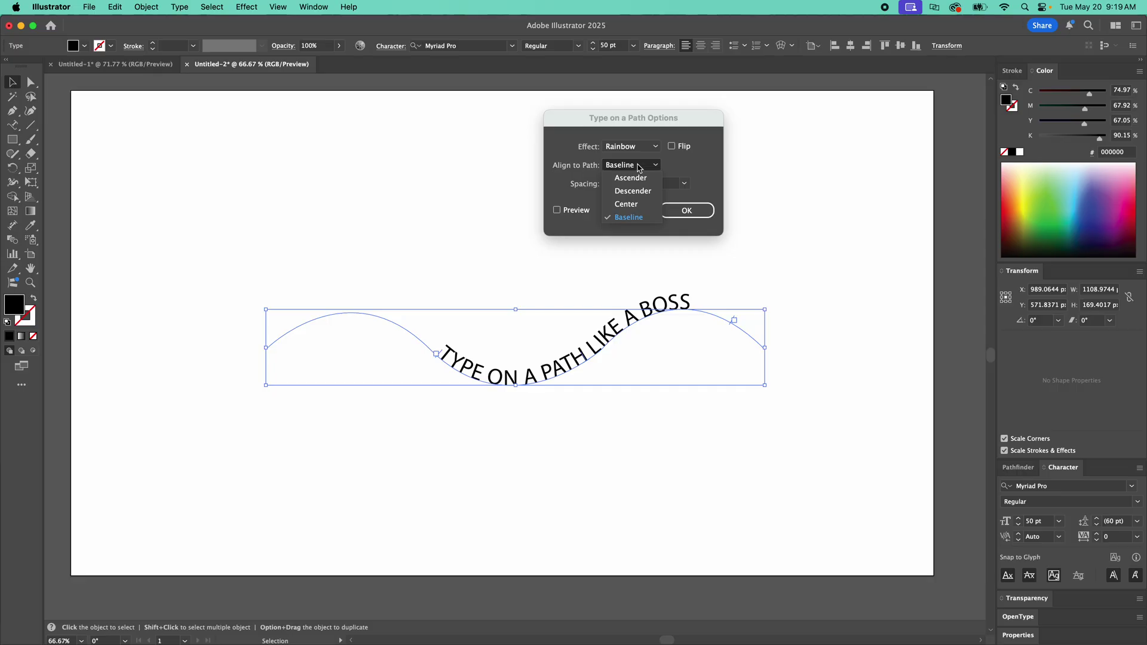
click(637, 205)
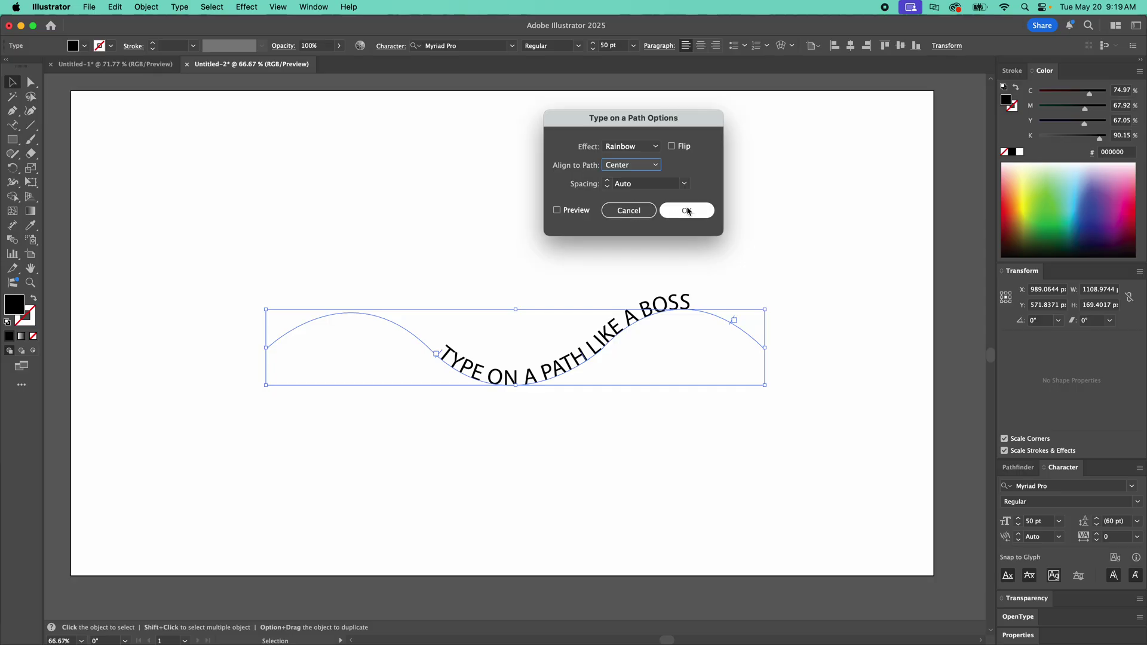
click(575, 211)
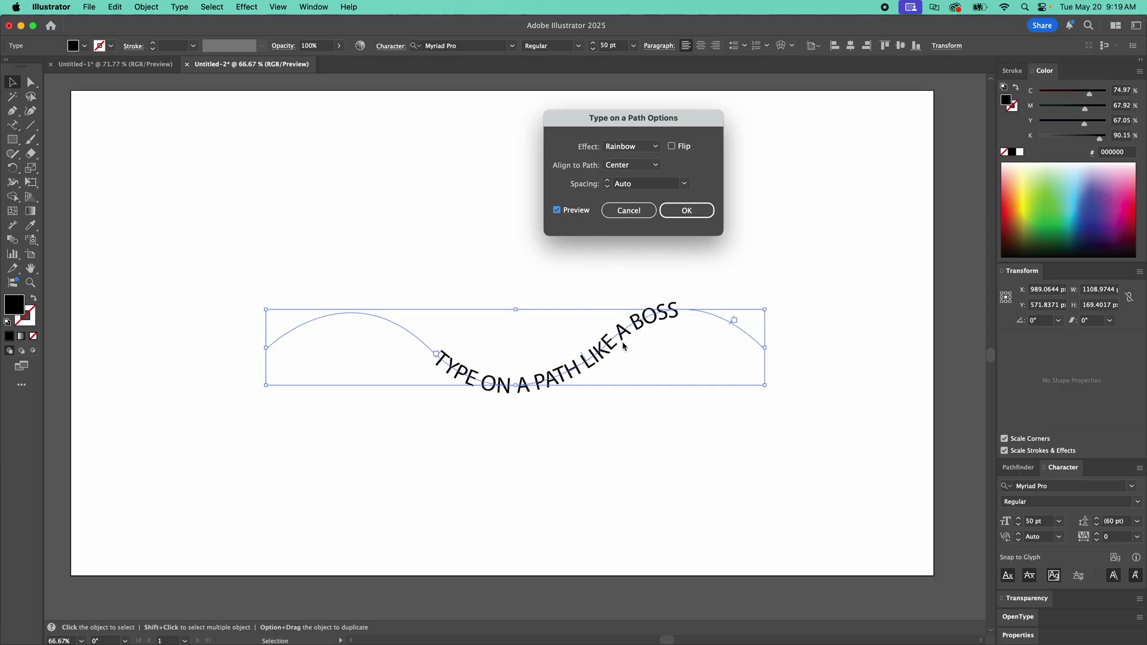
click(632, 166)
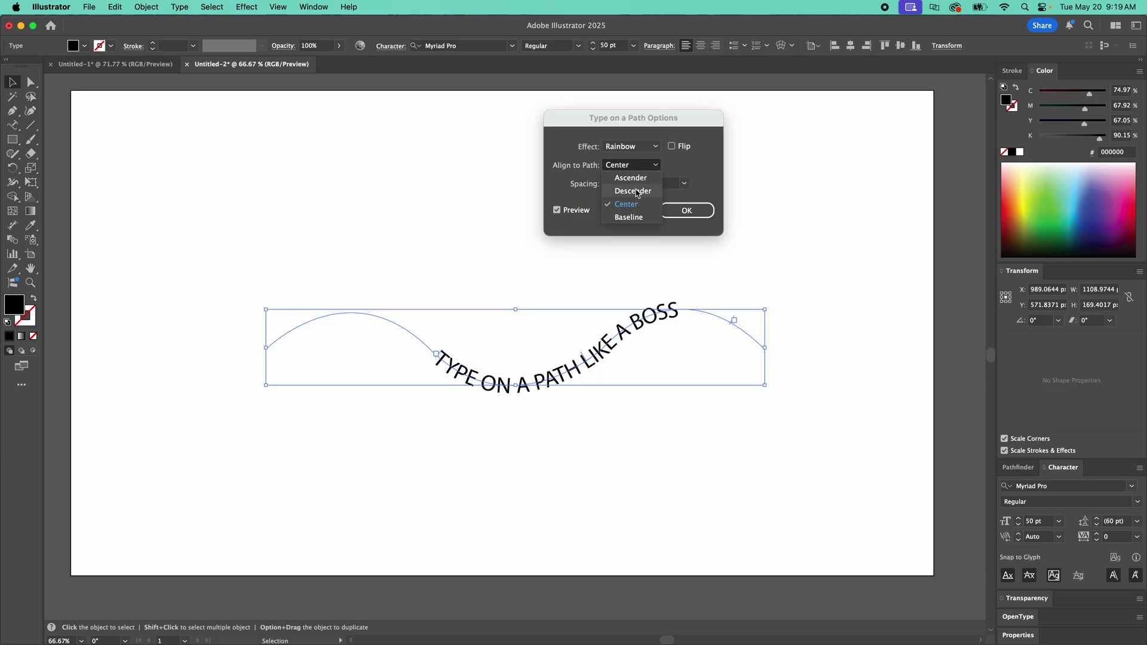
click(637, 192)
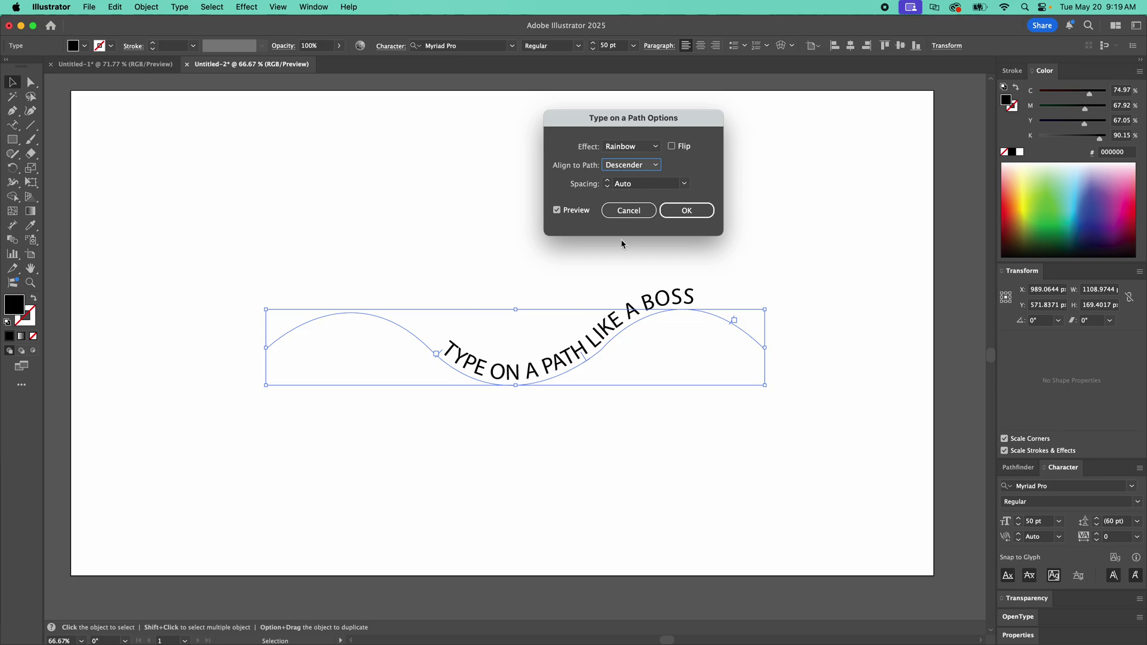
click(639, 169)
click(639, 180)
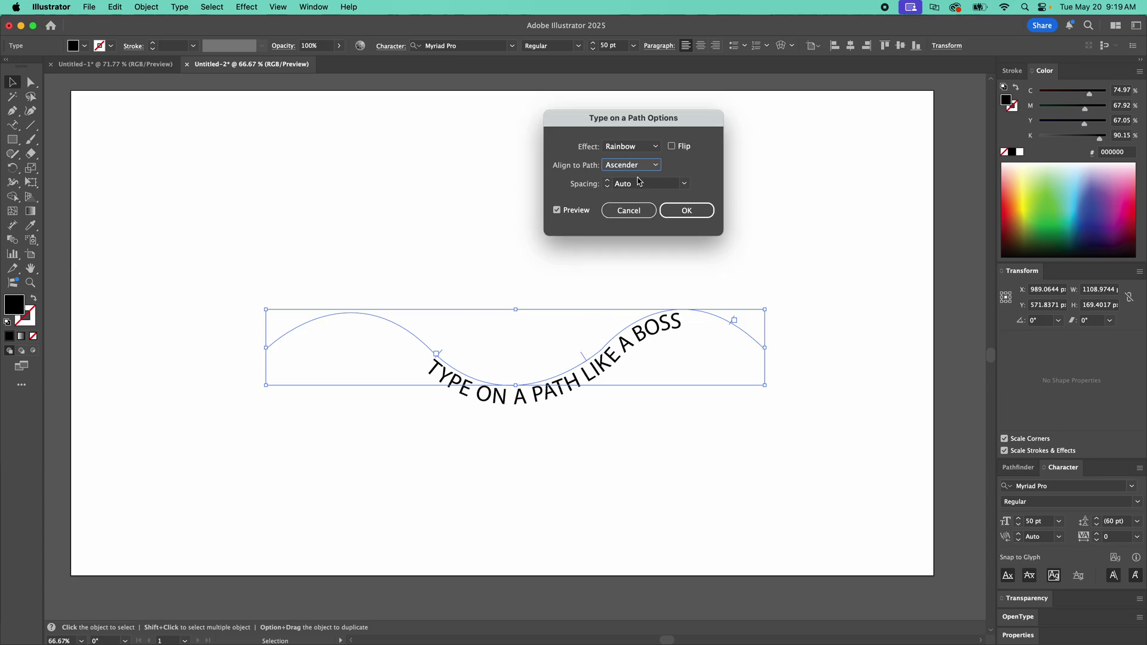
click(637, 211)
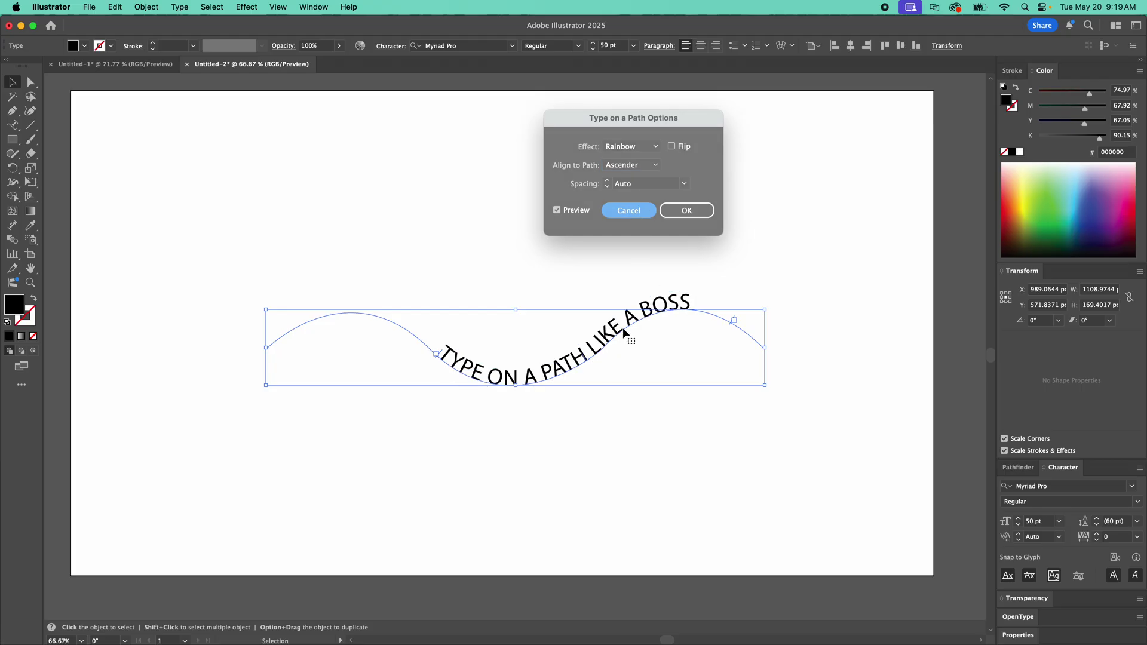
click(186, 6)
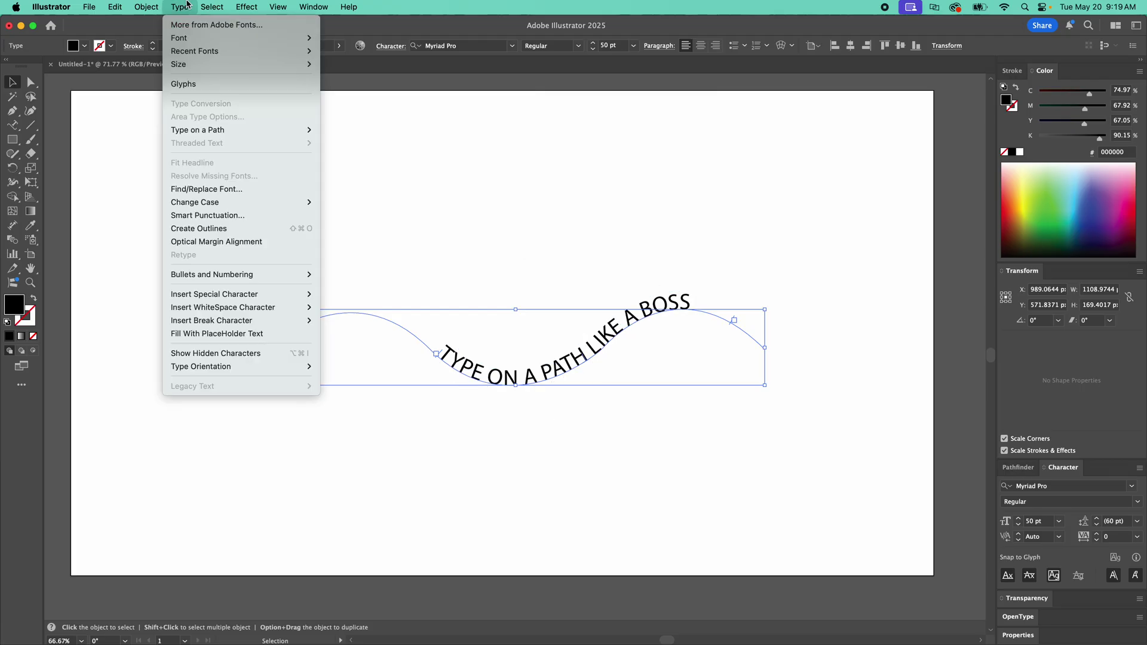
mouse_move(196, 203)
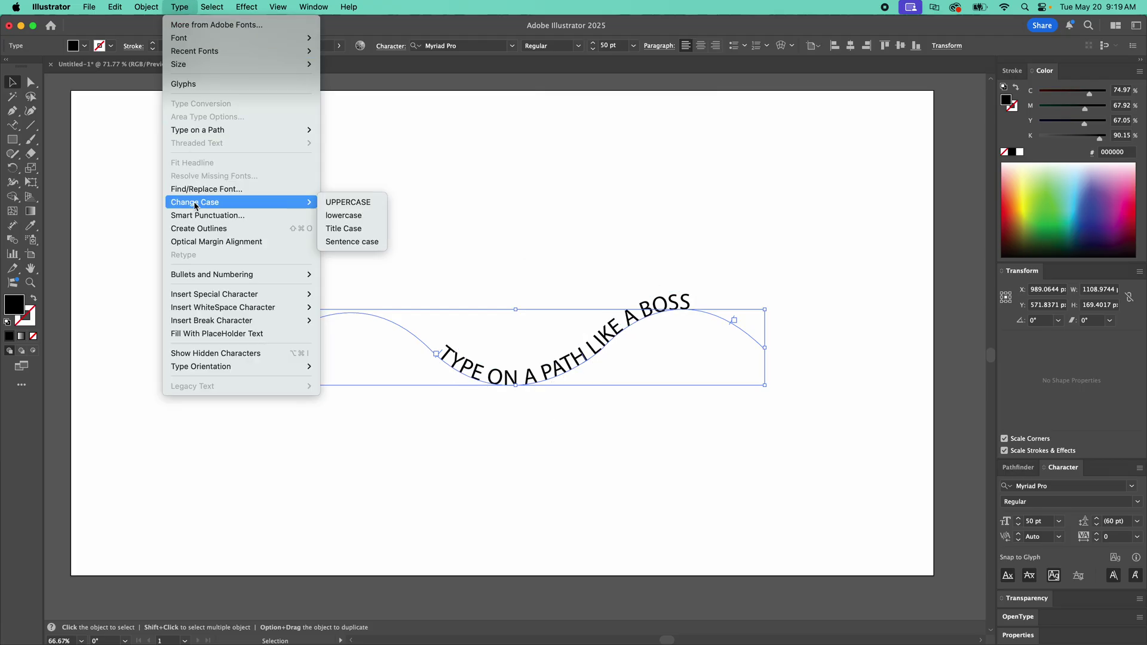
click(357, 228)
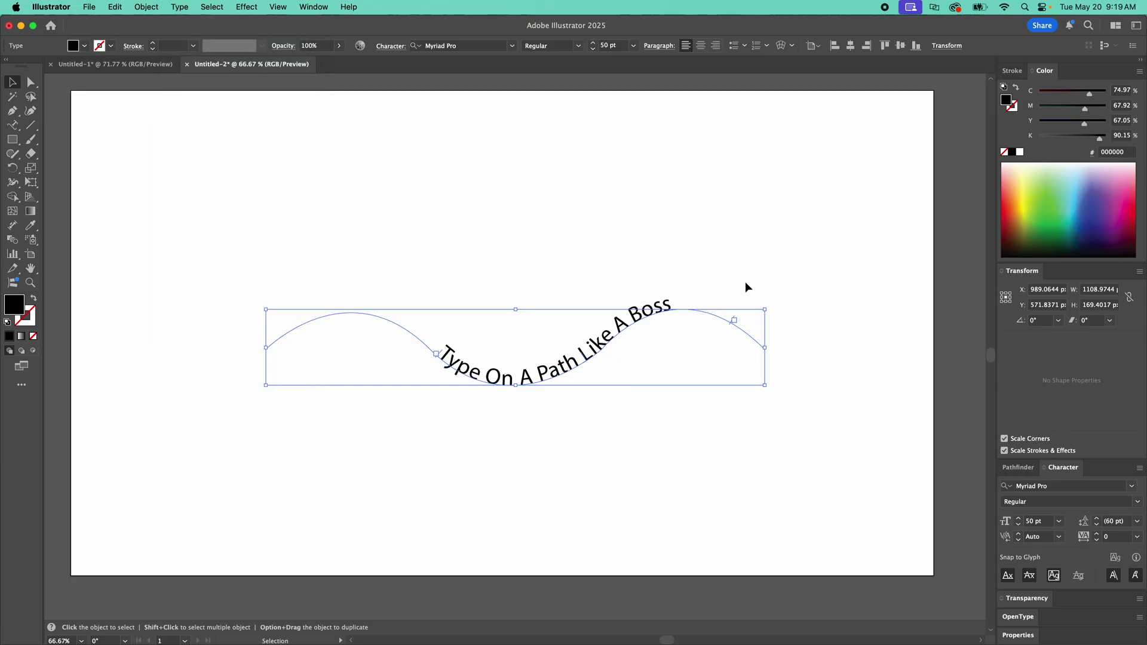
Set Type on a Path Options' Align to Path to Descender and confirm with OK.
click(179, 7)
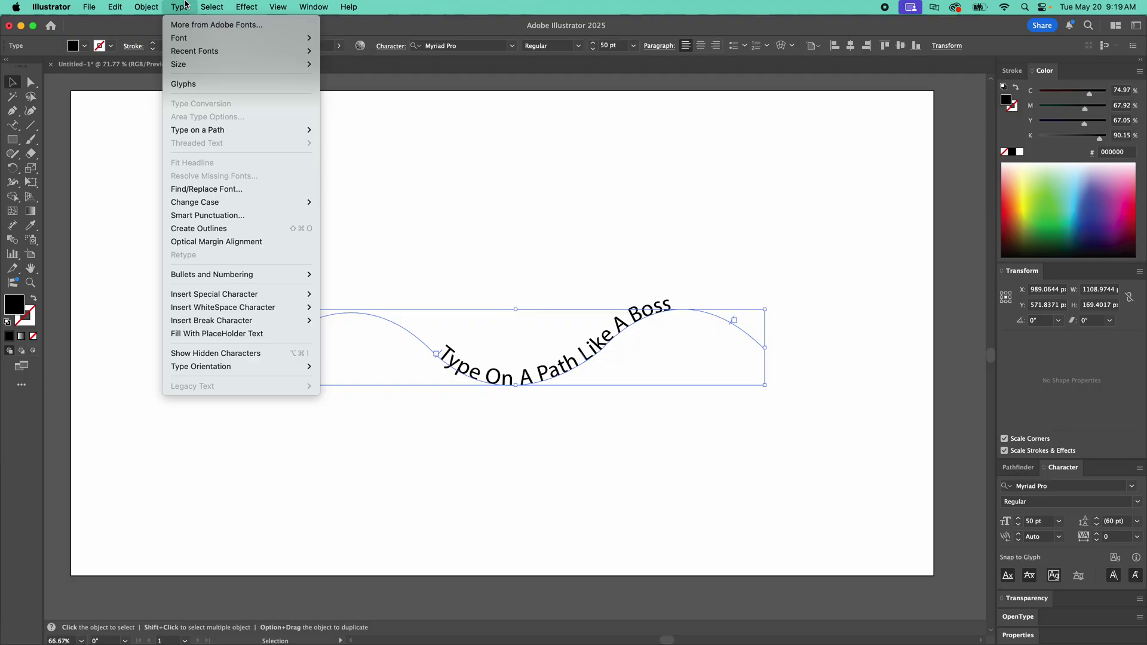
mouse_move(210, 131)
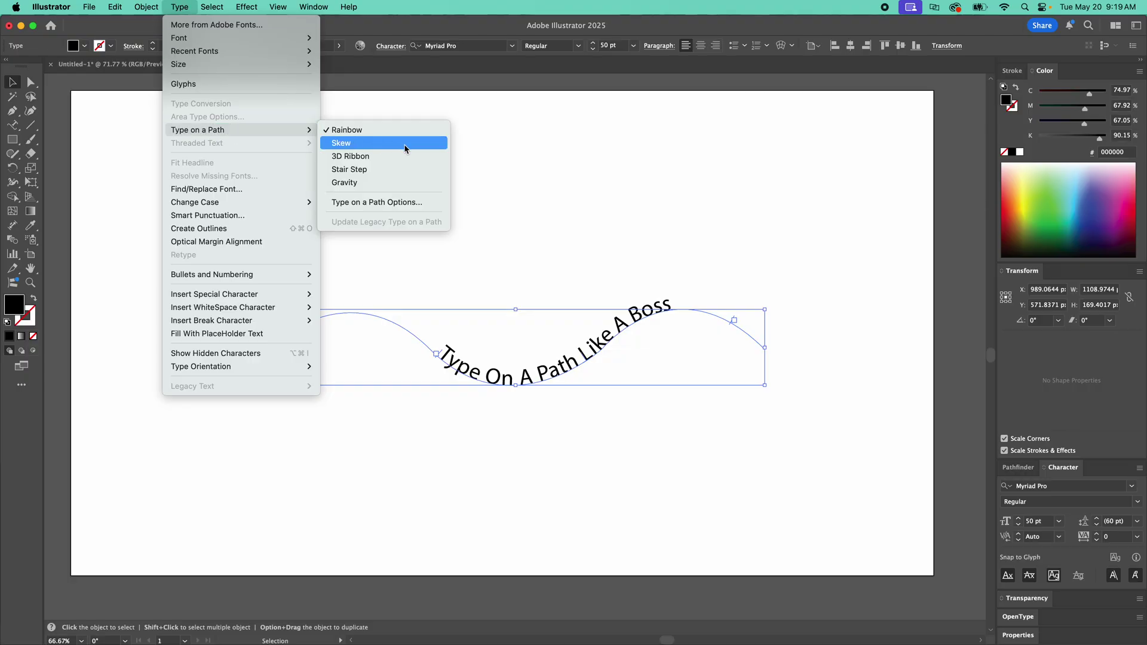
click(404, 203)
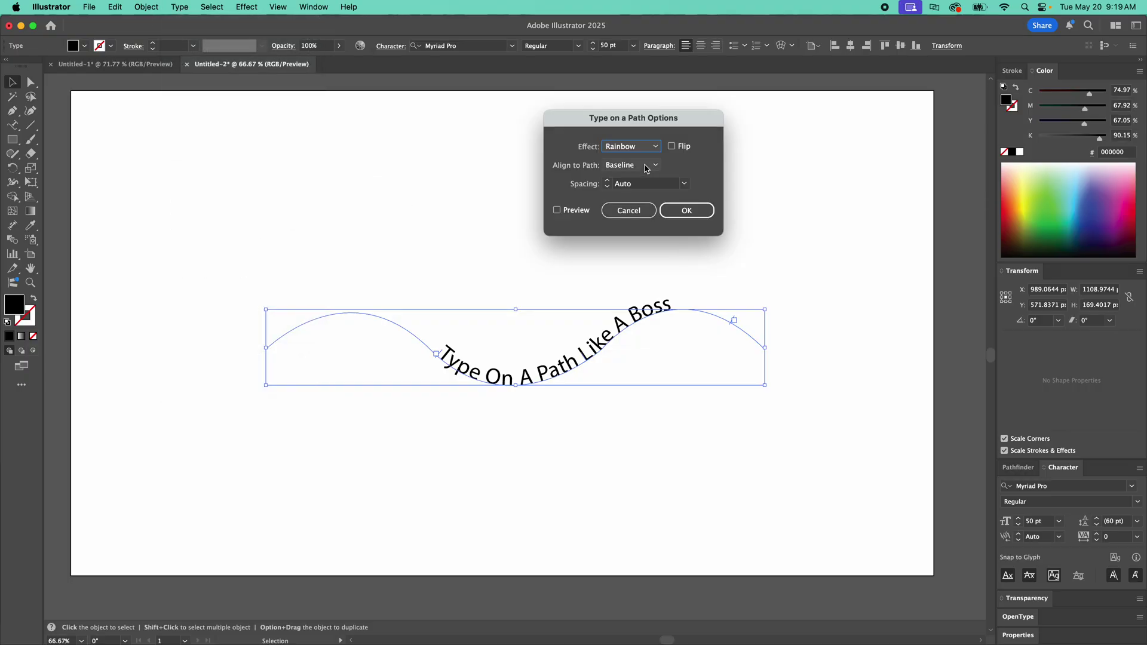
click(648, 166)
click(633, 191)
click(672, 211)
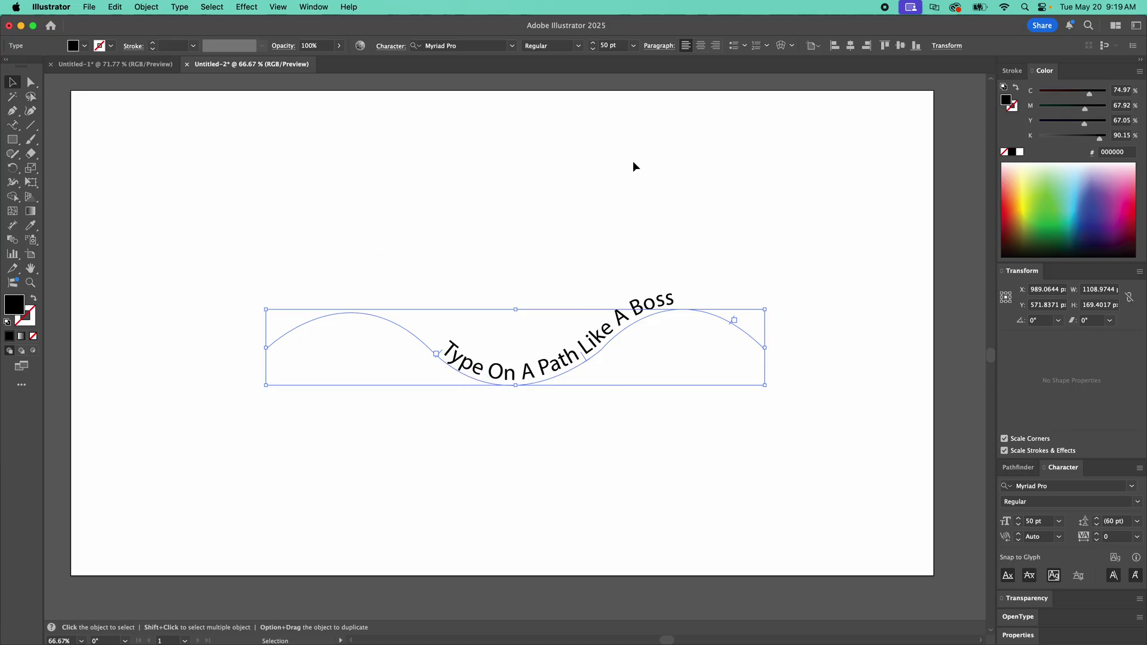
click(514, 240)
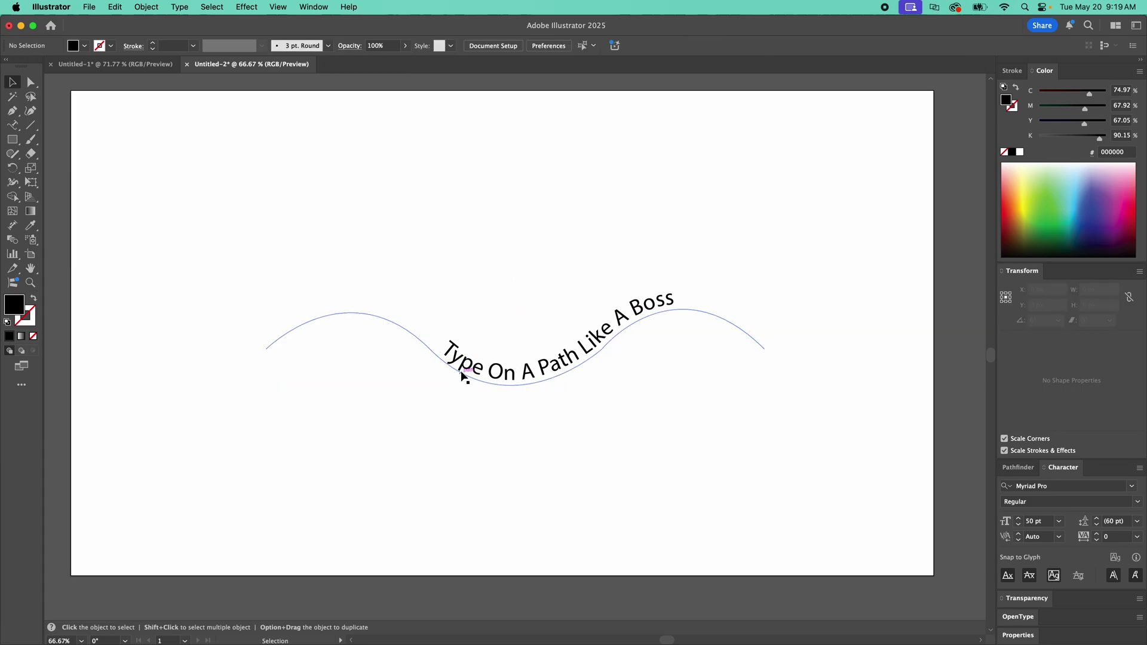
Set the wave text's Align to Path option to Ascender and apply it.
click(596, 355)
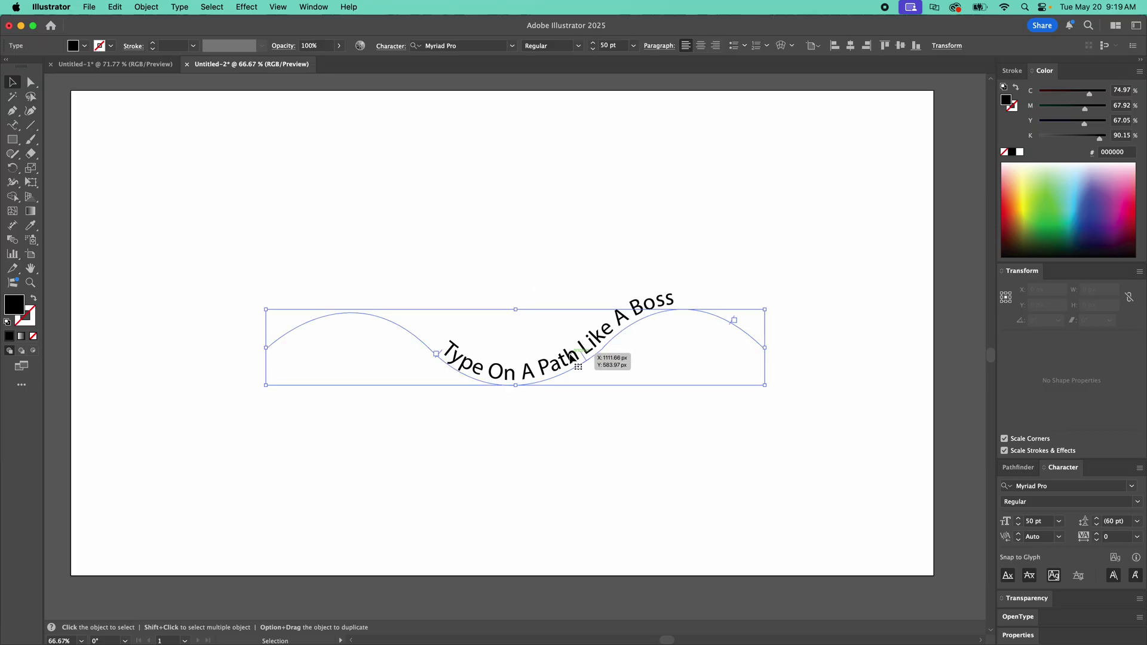
click(146, 7)
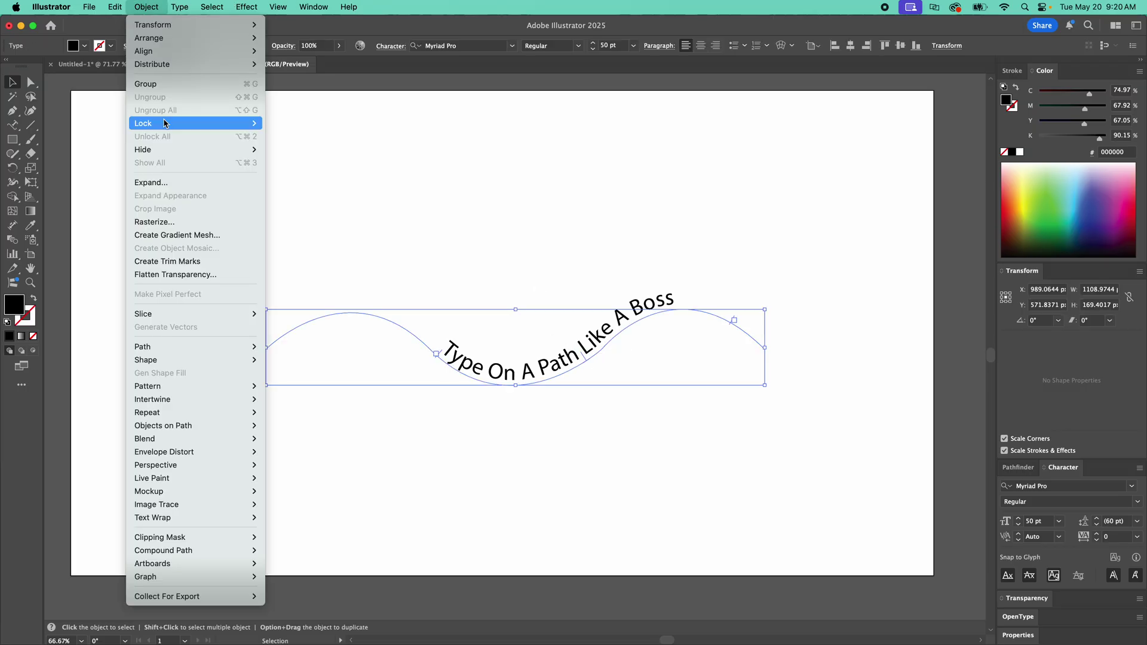
mouse_move(180, 7)
mouse_move(207, 130)
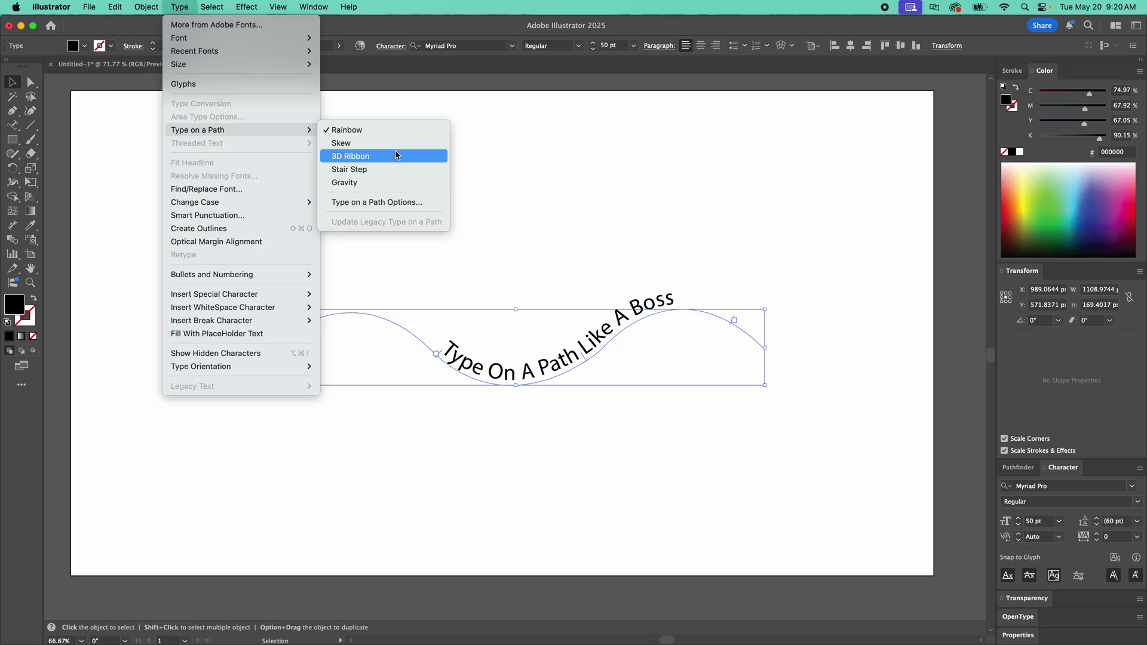
click(393, 203)
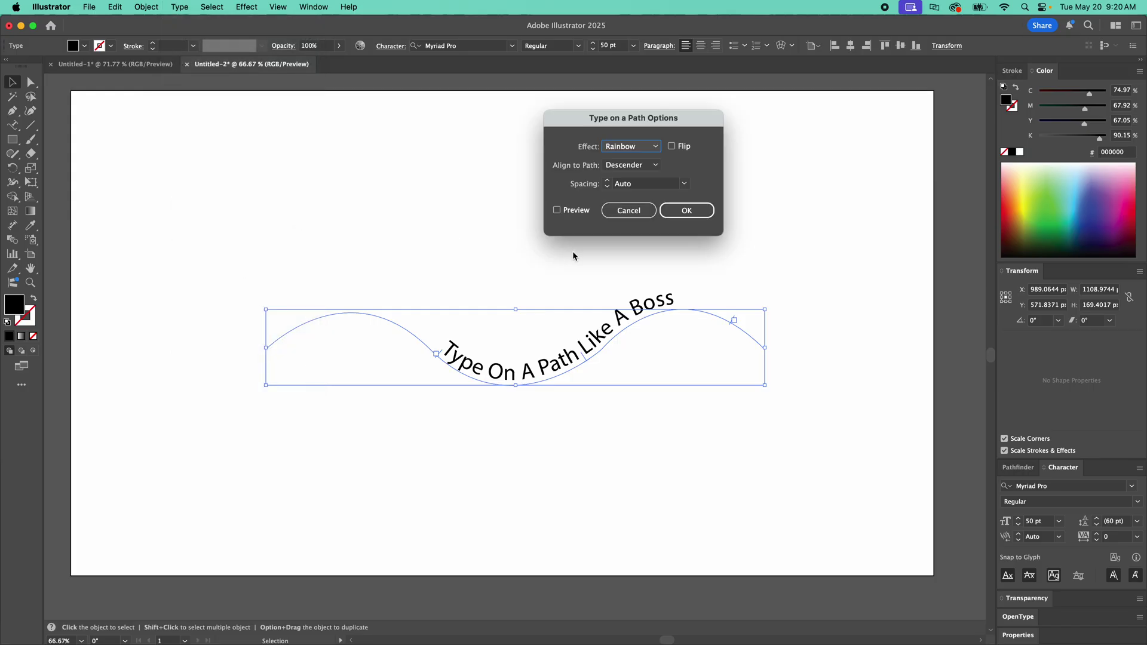
click(618, 166)
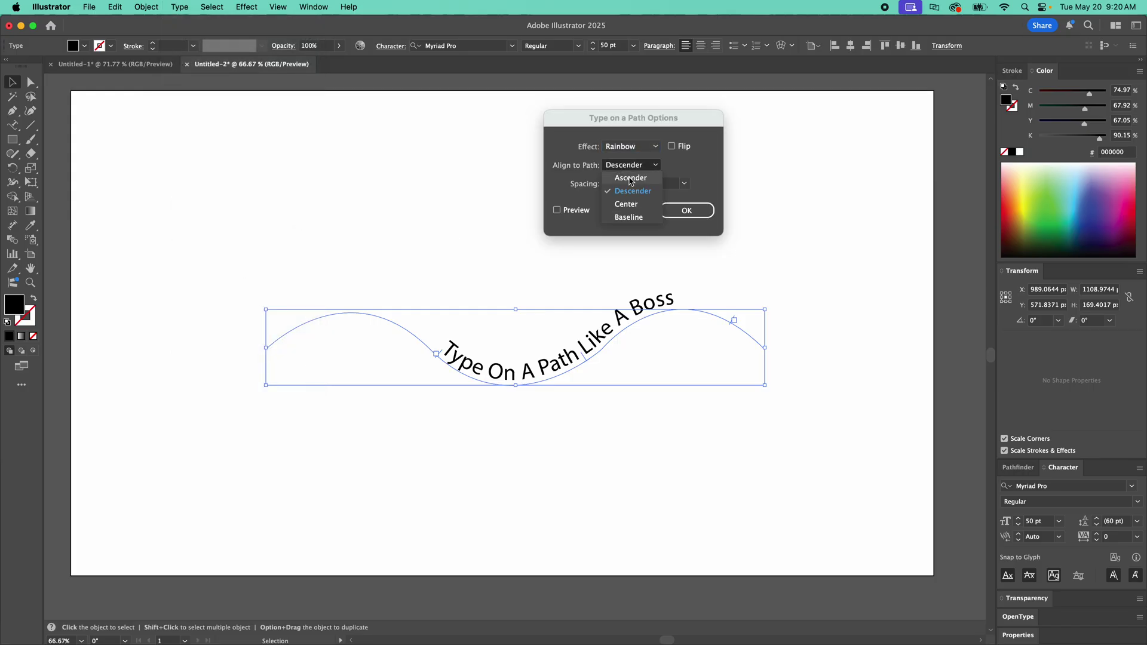
click(631, 178)
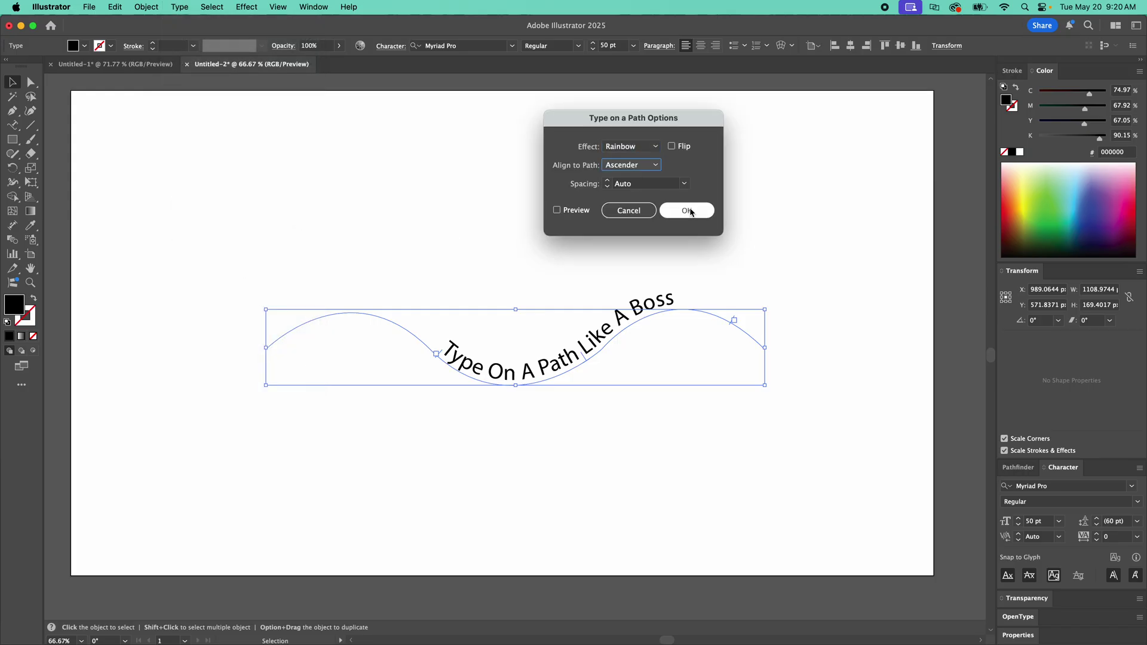
click(687, 211)
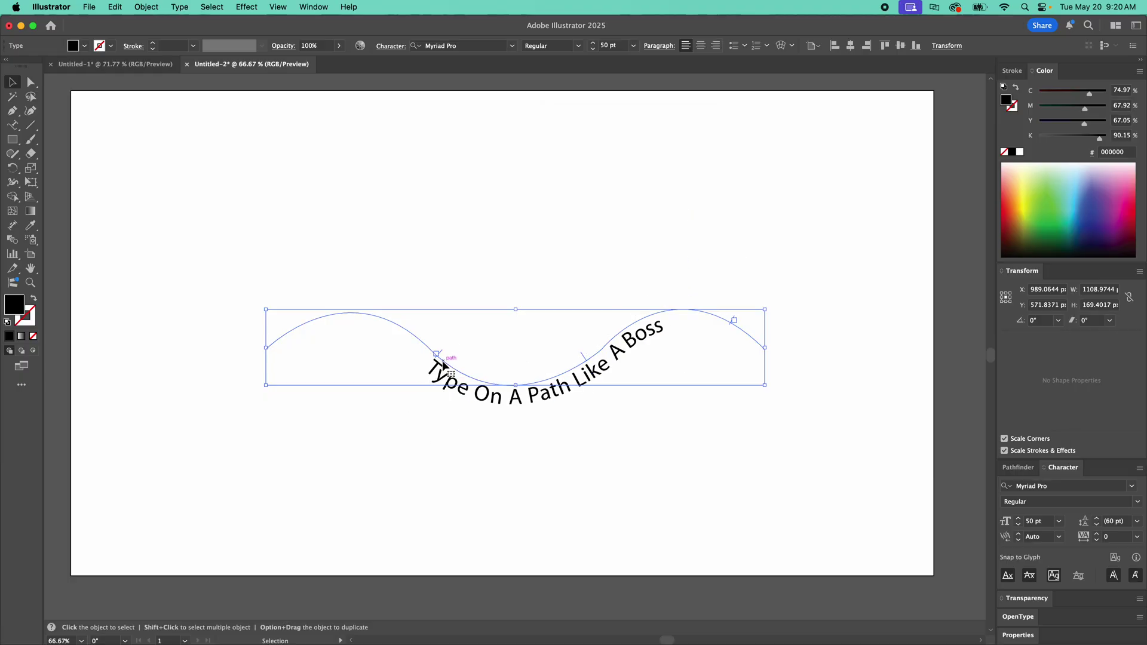
click(446, 221)
Test-flip the text across the path with its bracket, then undo the flip.
click(555, 391)
drag(582, 350, 601, 403)
key(super+z)
click(179, 7)
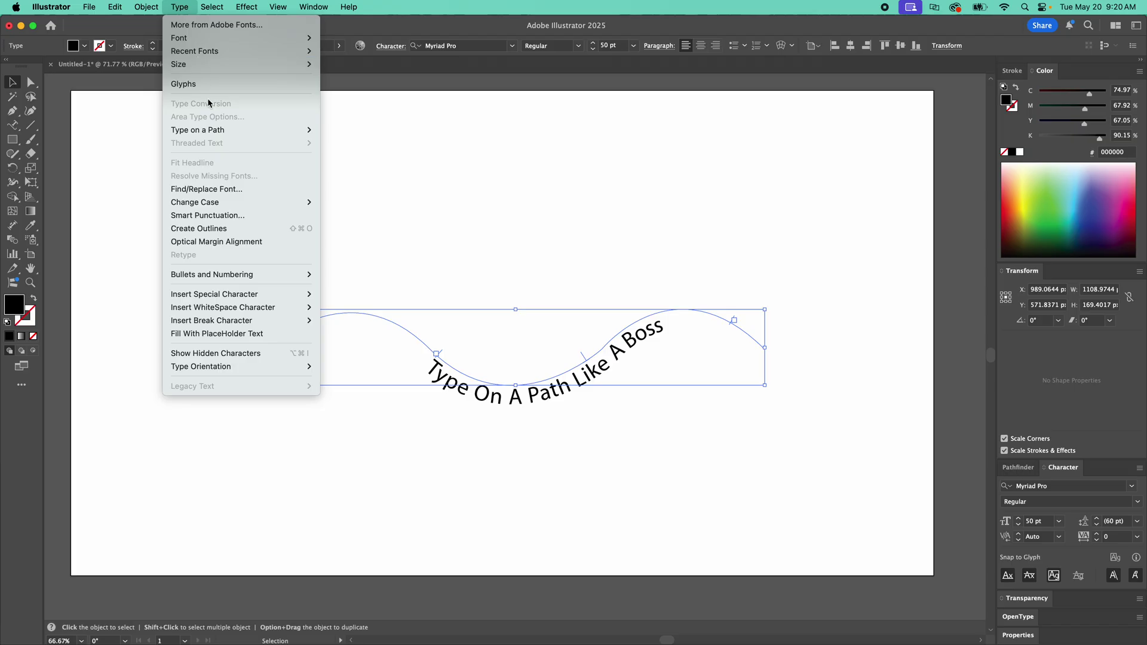
mouse_move(215, 131)
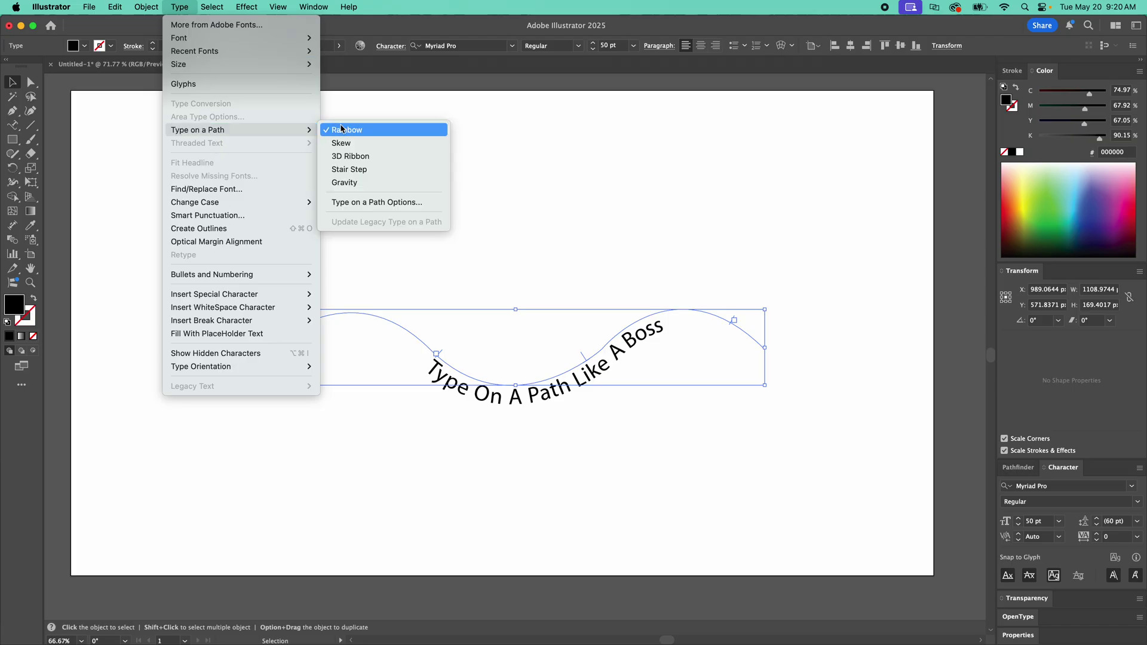
click(395, 202)
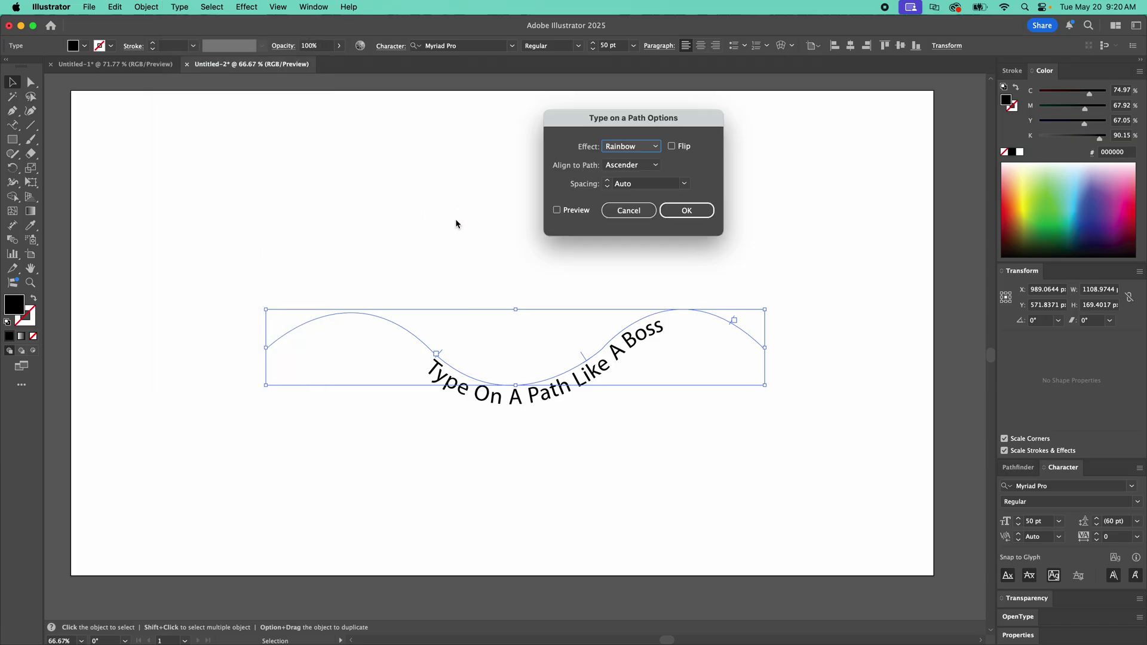
click(627, 147)
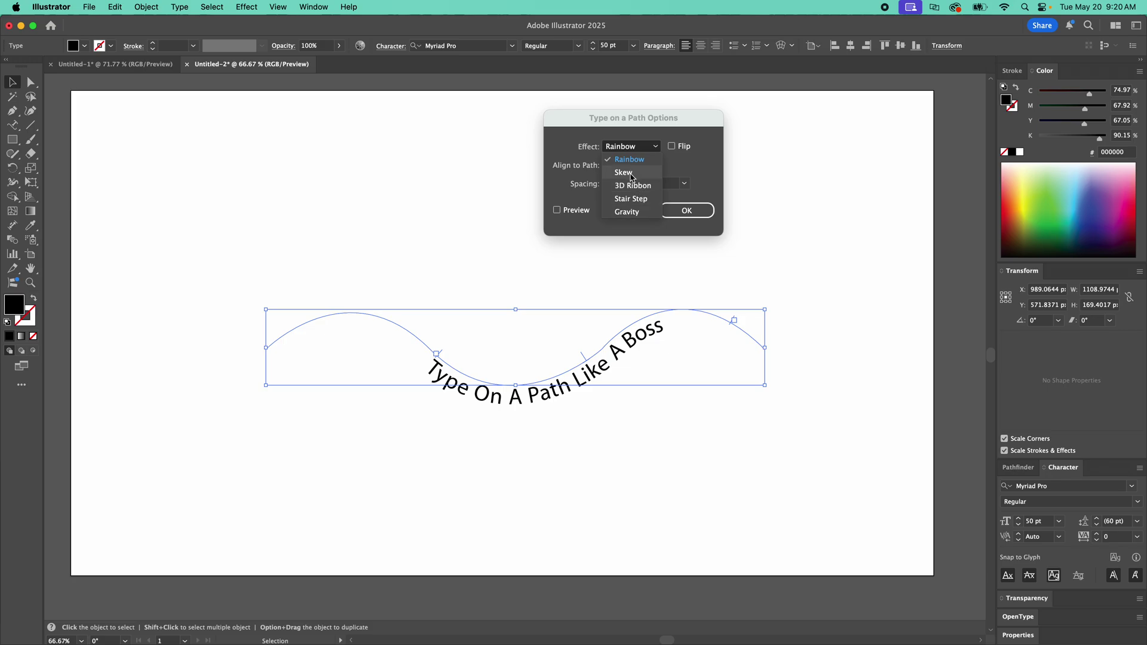
click(636, 199)
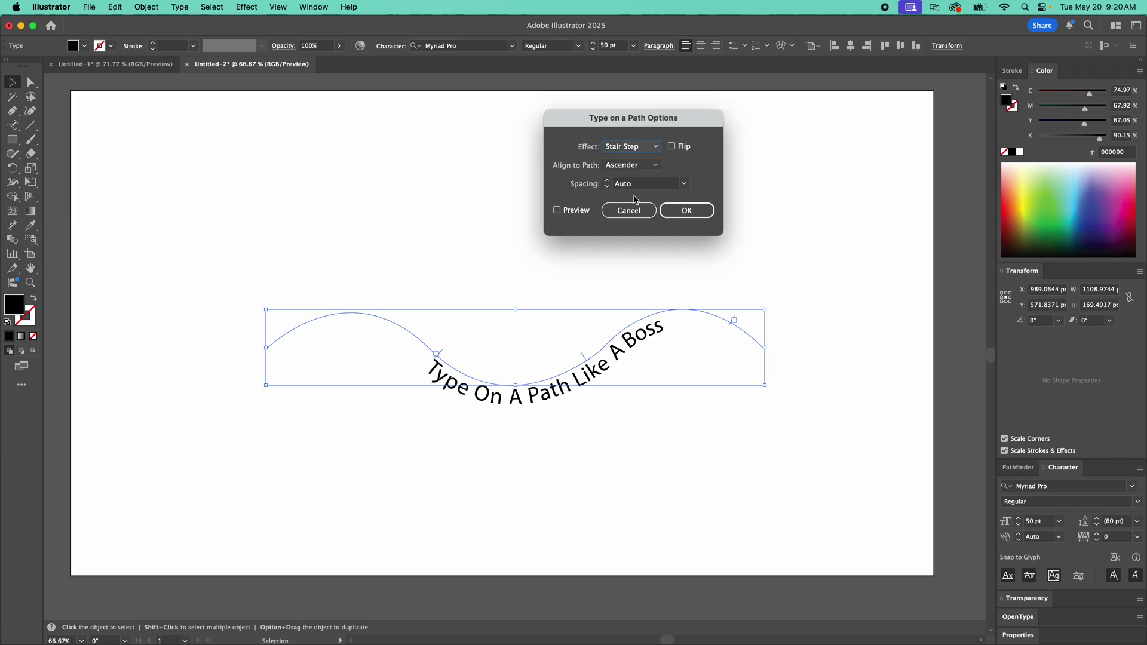
click(575, 212)
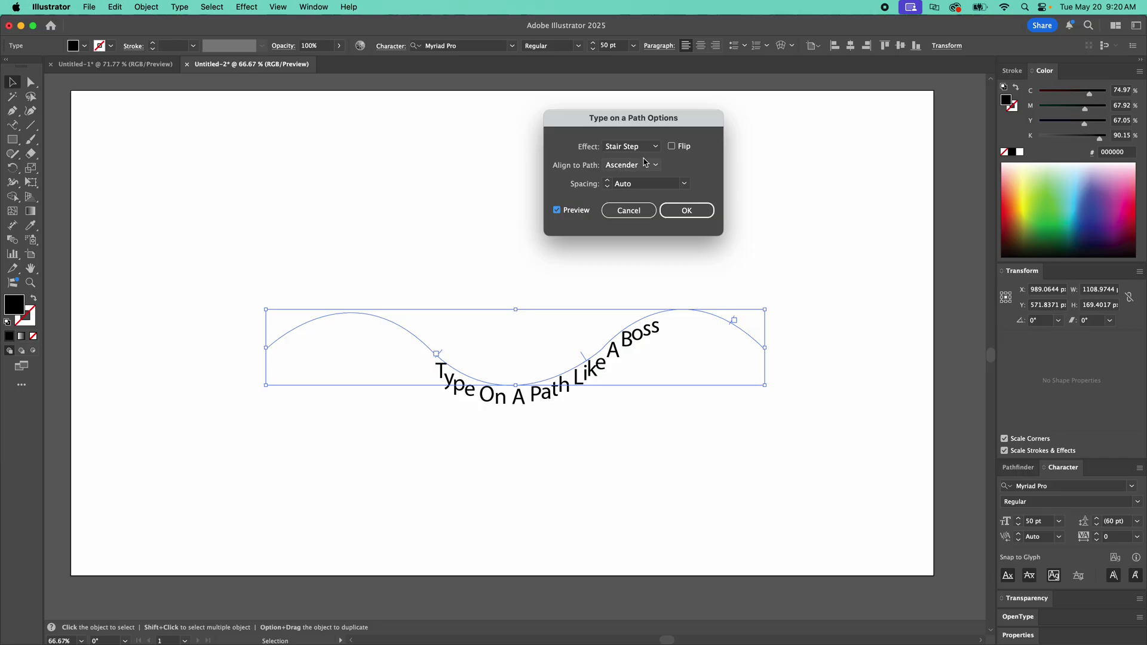
click(686, 148)
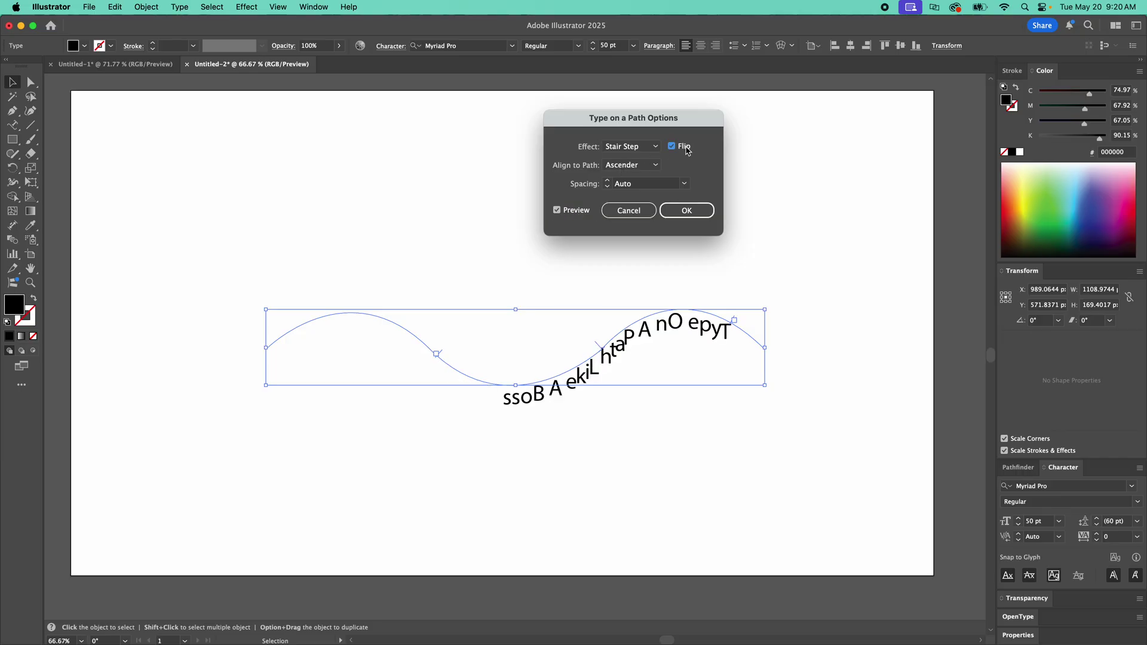
click(687, 150)
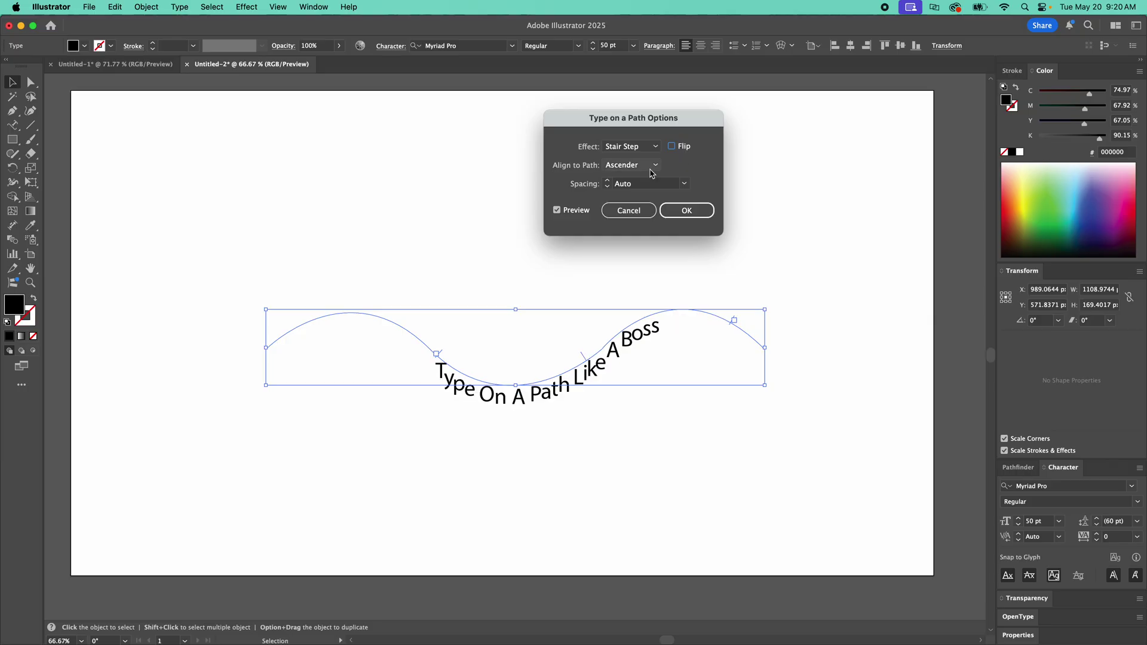
drag(651, 120, 538, 184)
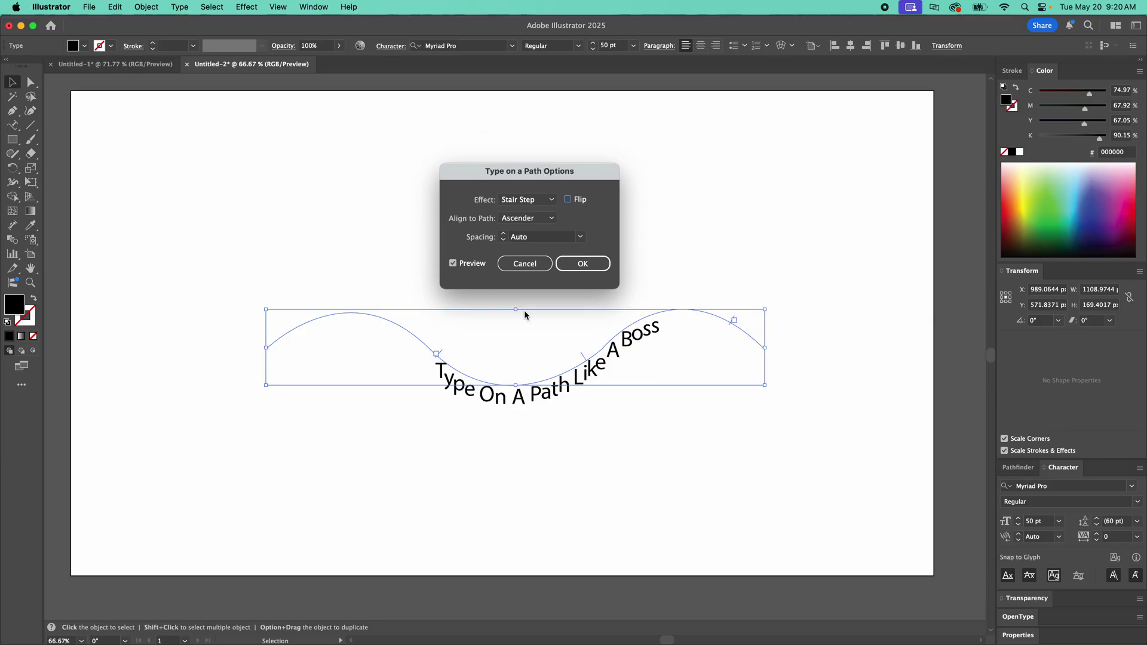
click(526, 264)
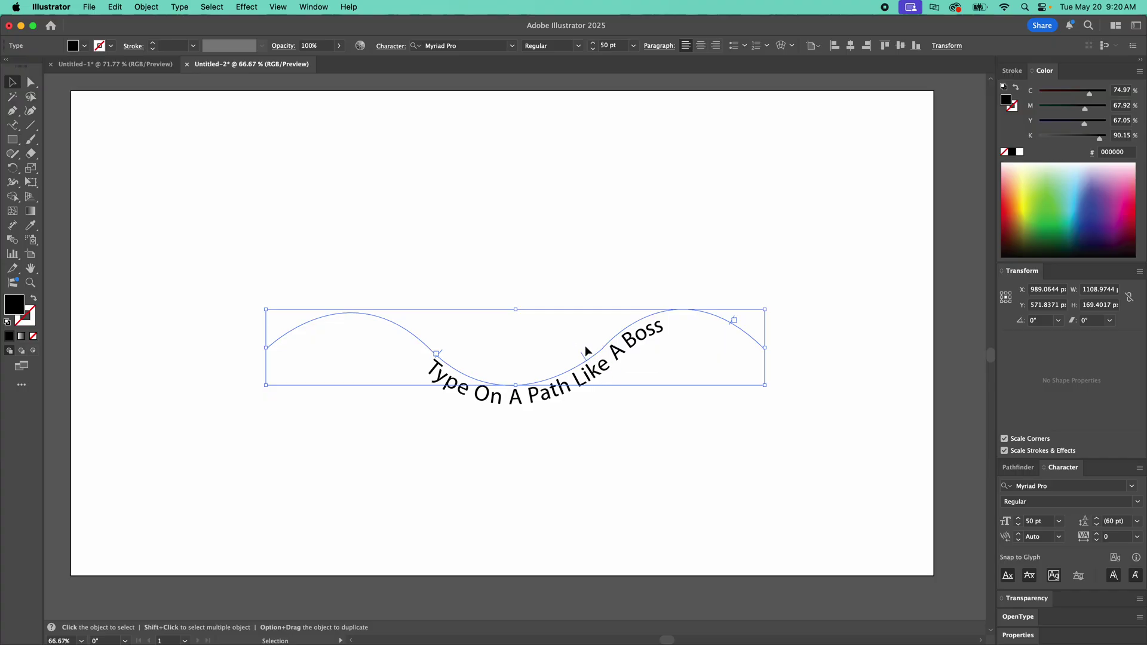
click(179, 7)
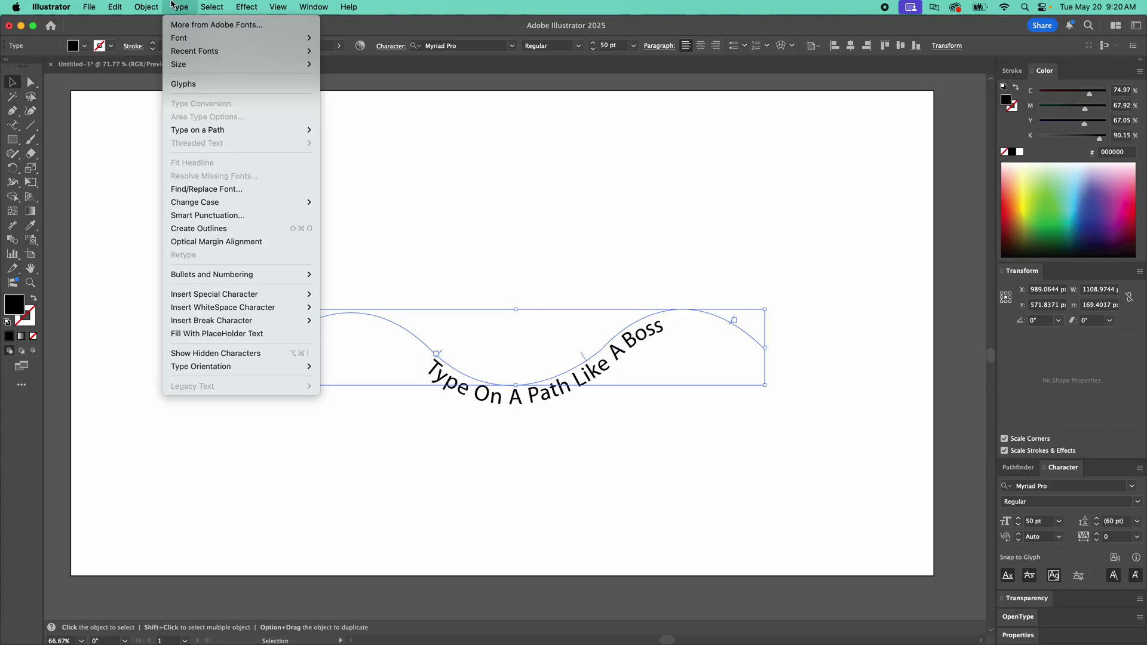
mouse_move(216, 131)
click(644, 260)
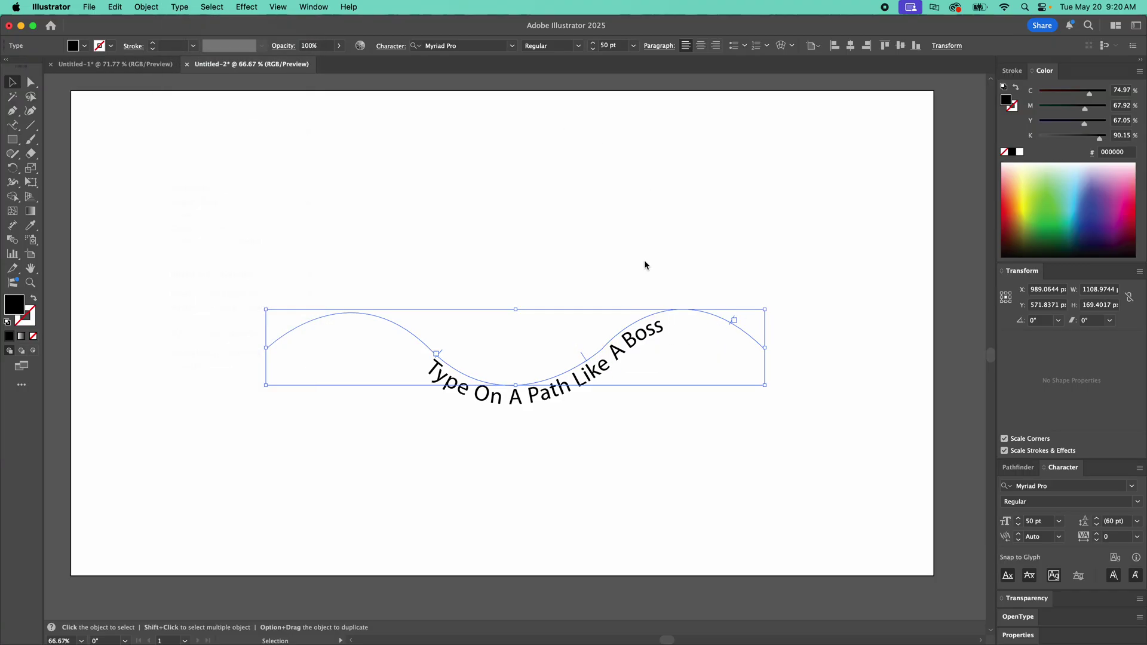
click(527, 181)
drag(528, 182, 769, 482)
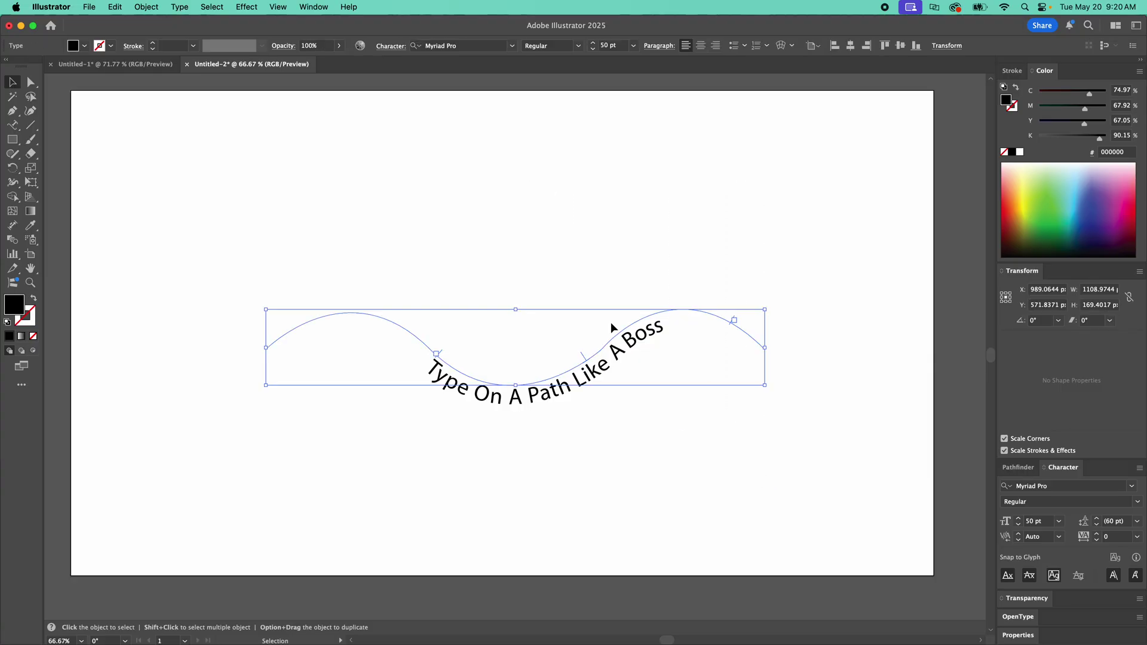